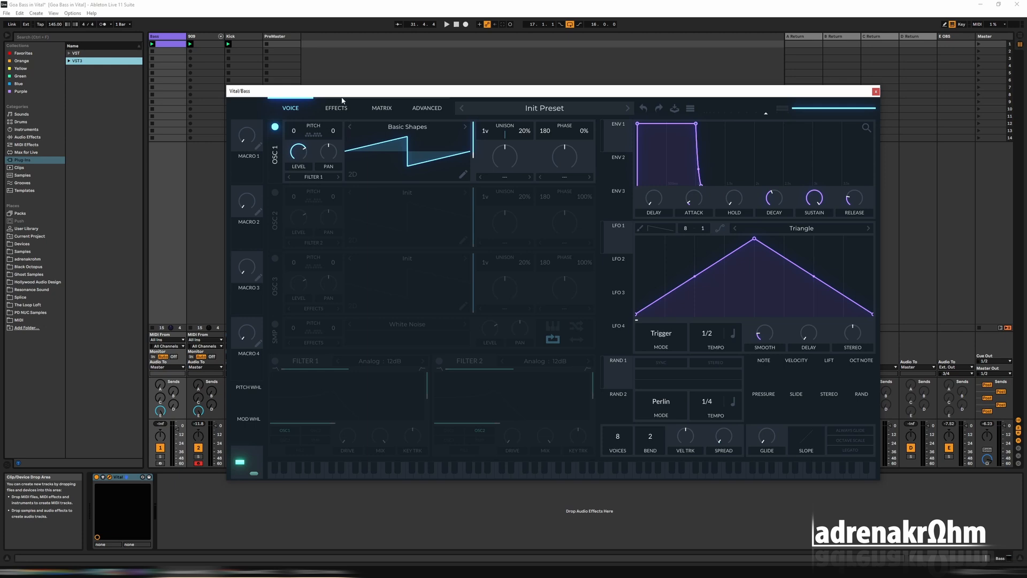
Open the Bass track's MIDI clip in the note editor and close the Vital plug-in window
drag(343, 92, 391, 65)
double_click(174, 45)
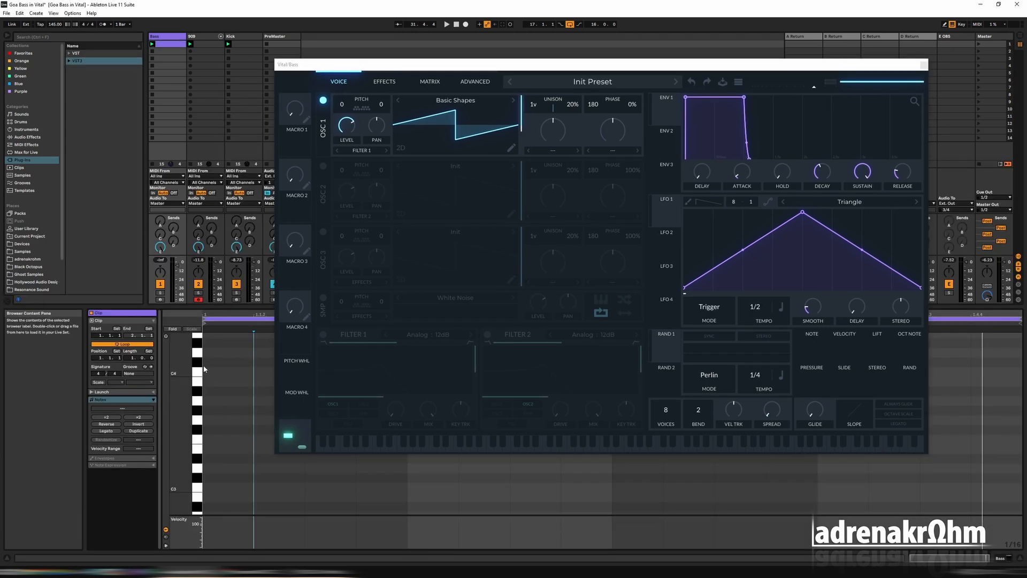
drag(461, 65, 486, 24)
click(950, 24)
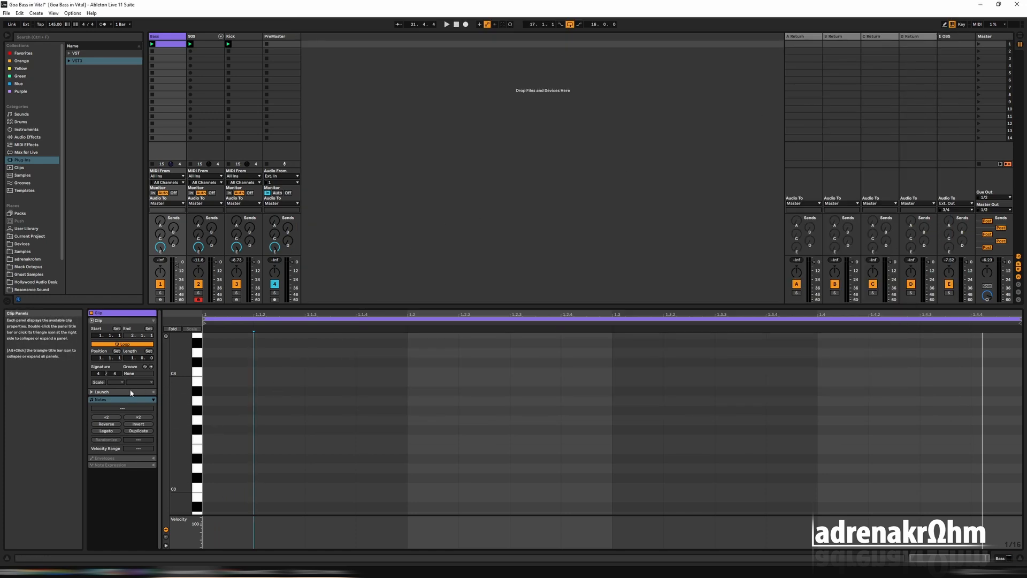
Turn on the clip's scale setting and set it to D#/Eb Phrygian
click(98, 382)
click(141, 383)
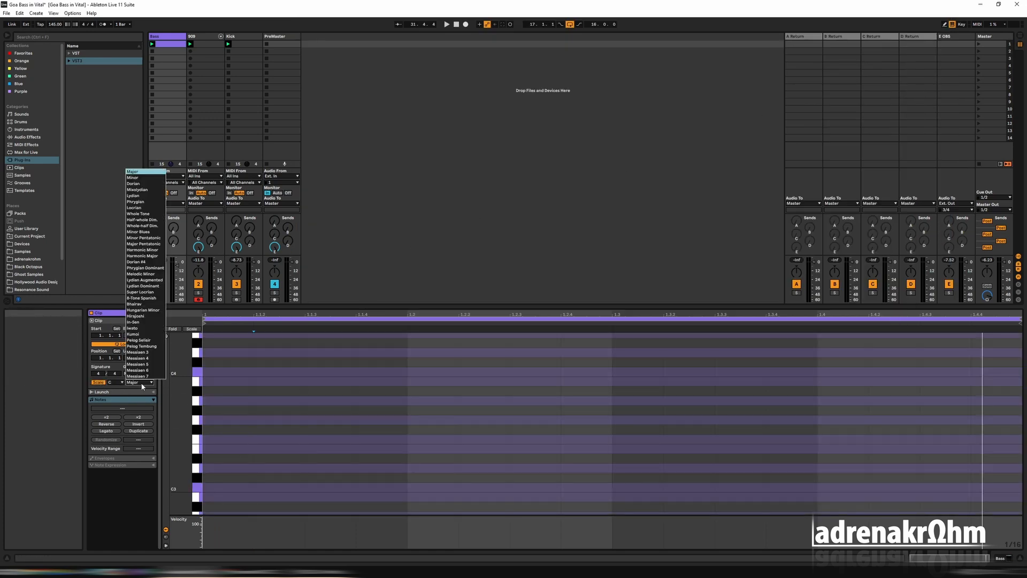
click(136, 201)
click(115, 382)
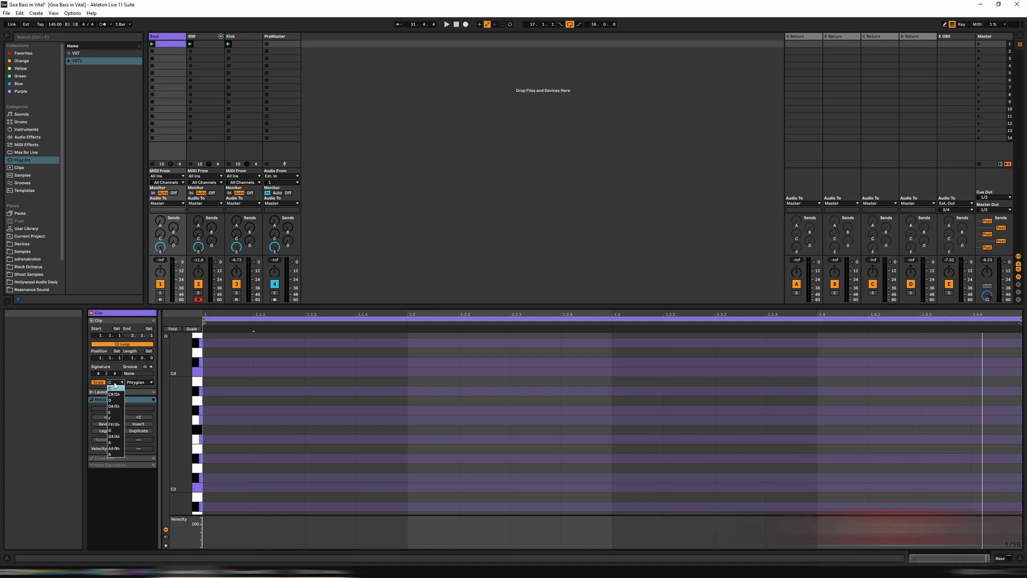
click(113, 406)
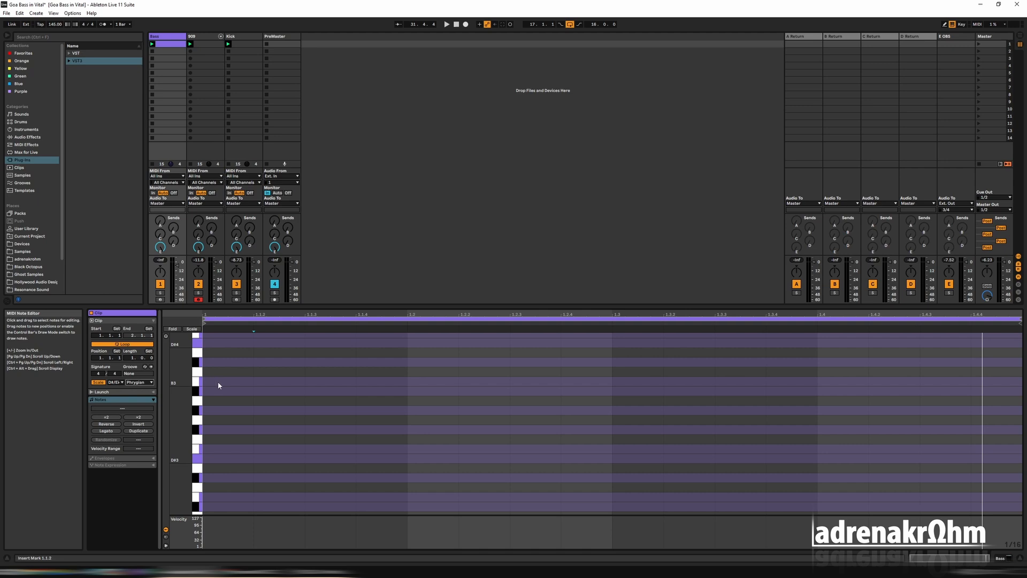
Enter three consecutive 1/16 notes on D#3 in the first beat, leaving the first sixteenth empty
key(b)
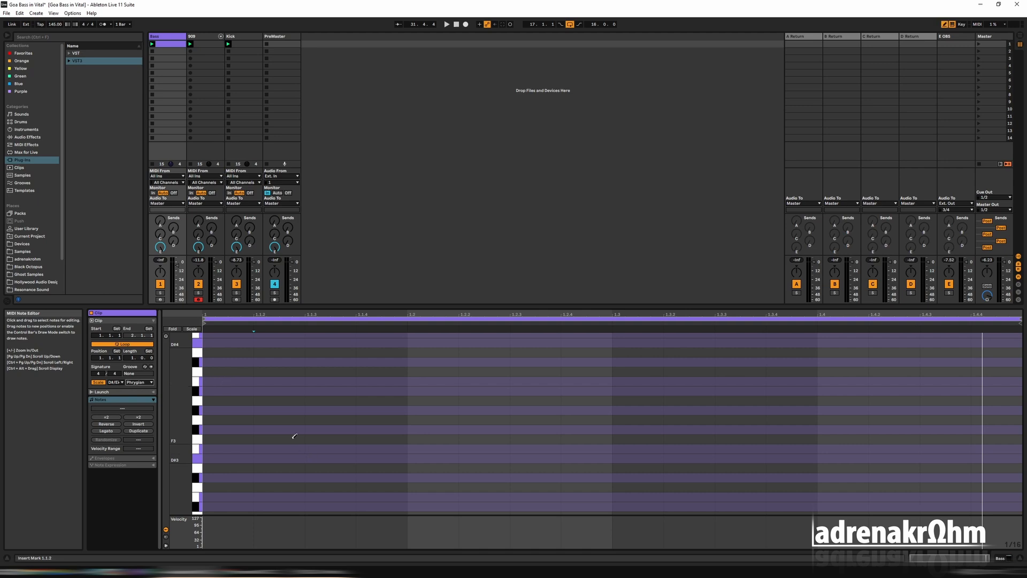
click(318, 459)
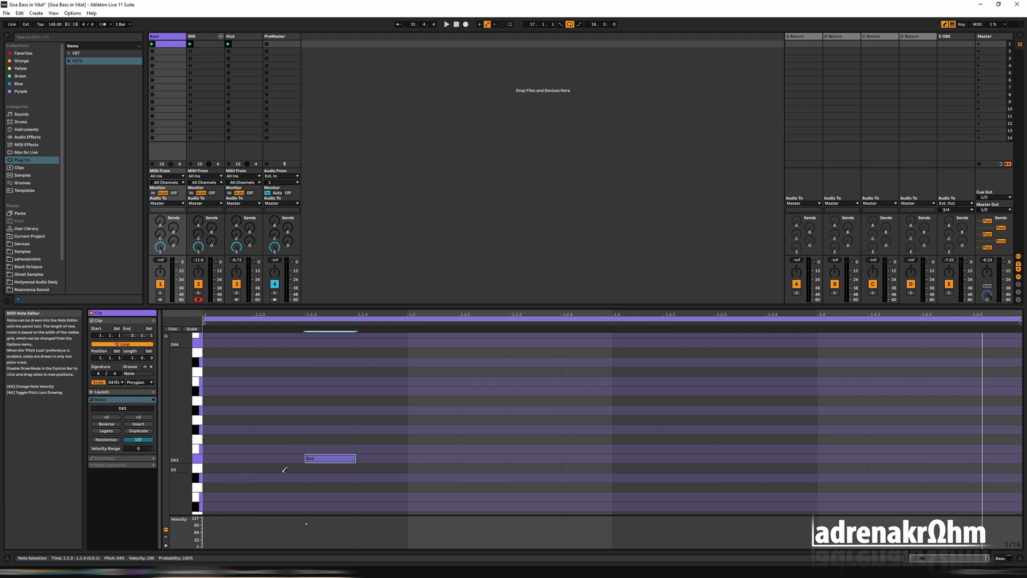
key(Left)
key(ctrl+d)
key(ctrl+d)
key(b)
Try other pitches for the middle note, lowering it to C#3 and raising it through G3 to A#3
click(330, 460)
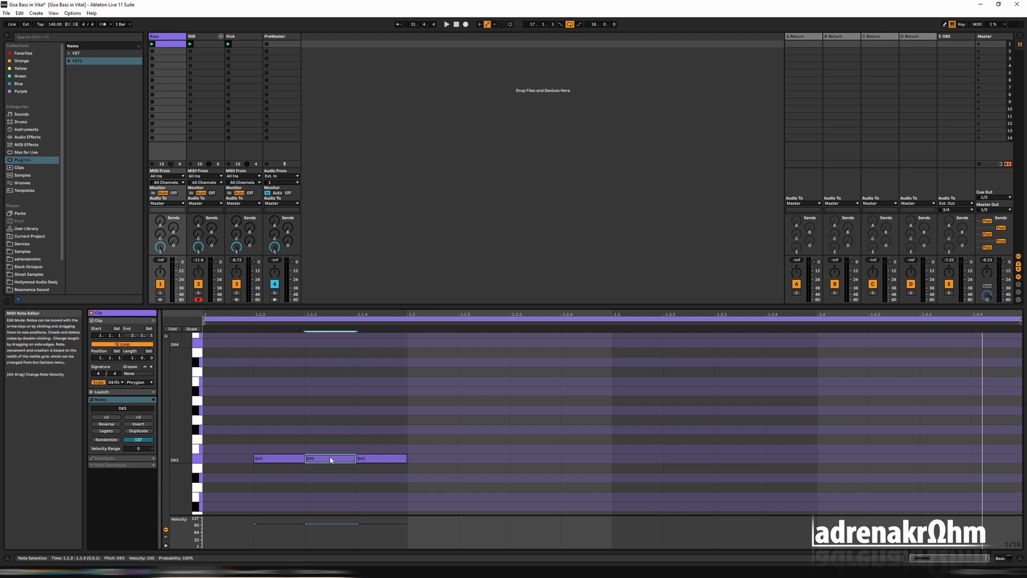
key(Down)
key(Down)
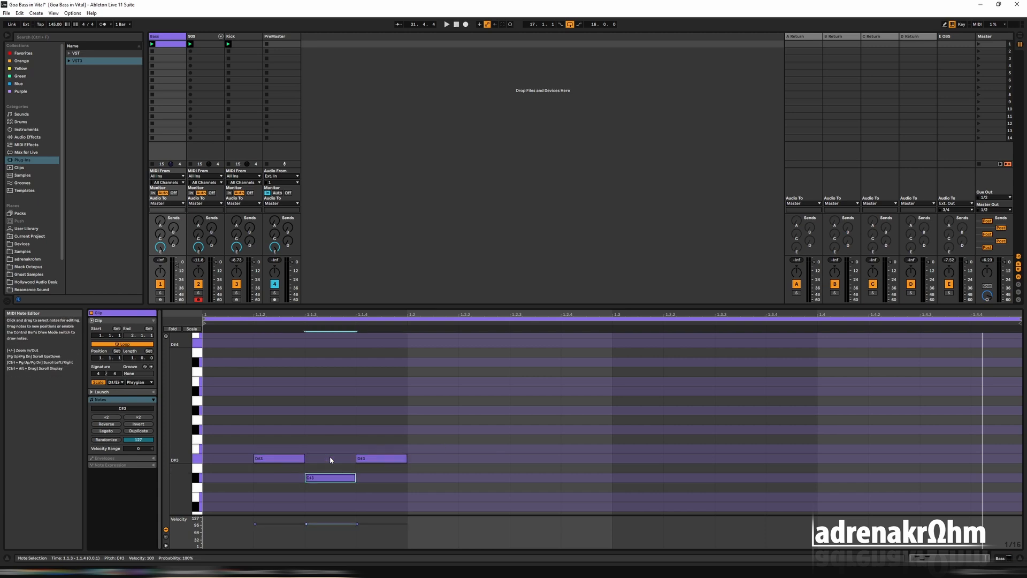
key(Up)
key(Up)
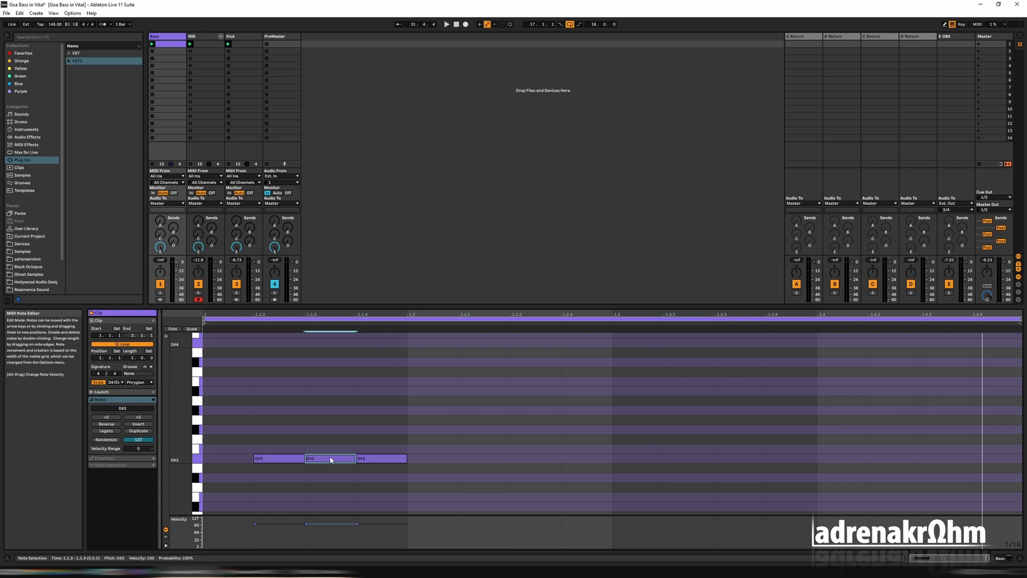
key(Up)
key(Up)
key(Up)
key(Up)
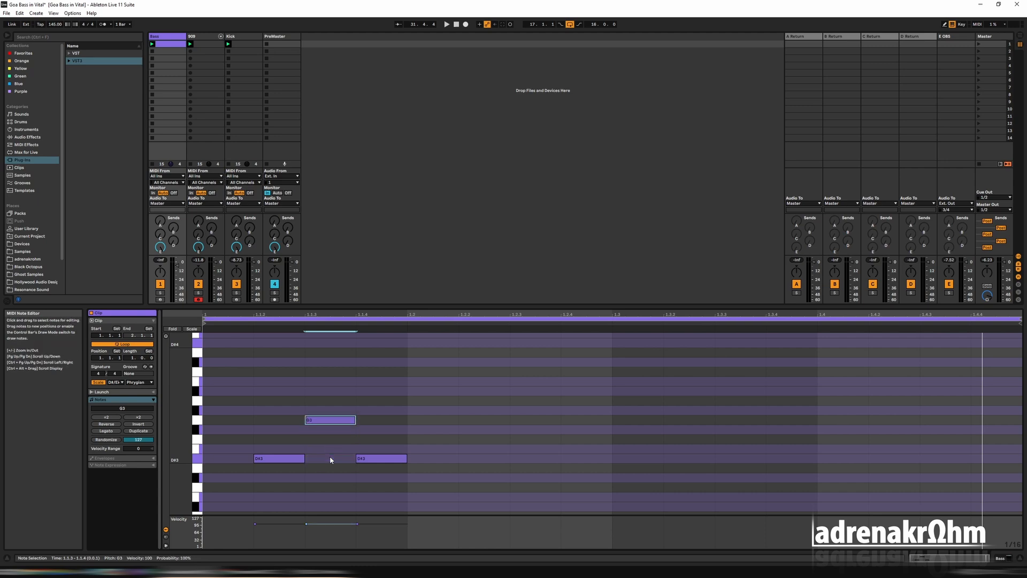
key(Up)
key(Up)
key(Up)
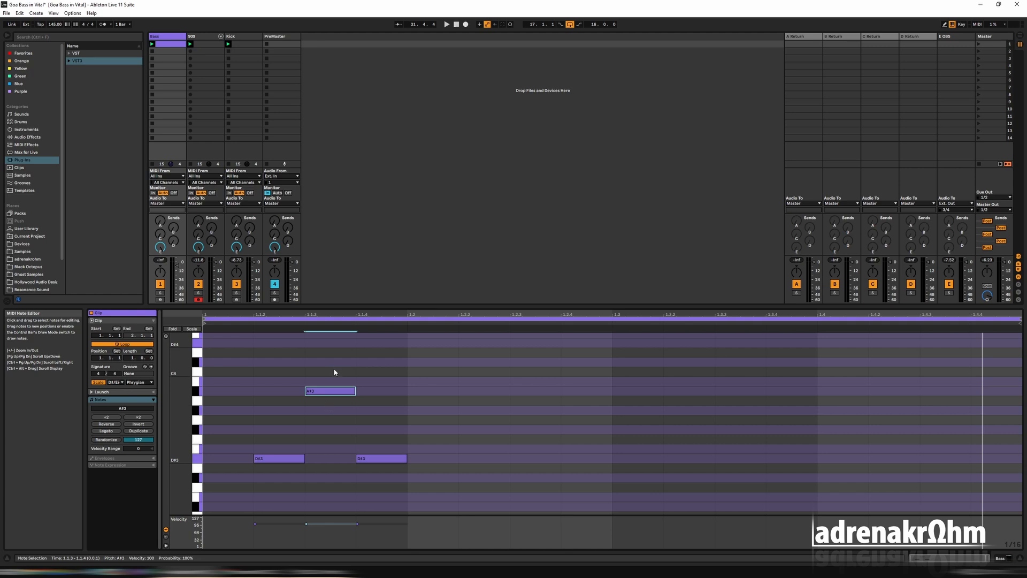
Fold the note editor to the scale and unfold it again, and change the clip's scale root to E
click(192, 329)
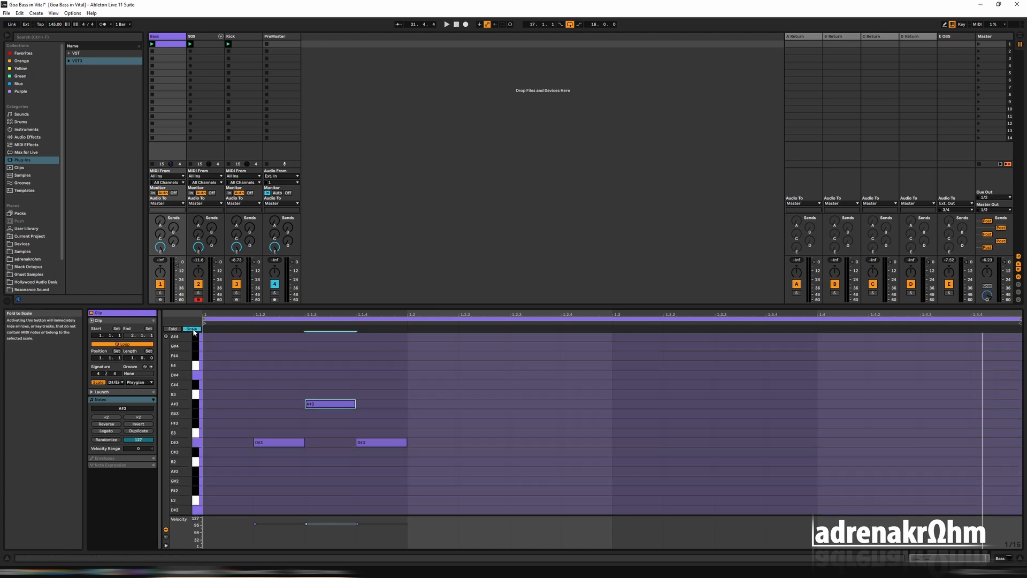
click(192, 329)
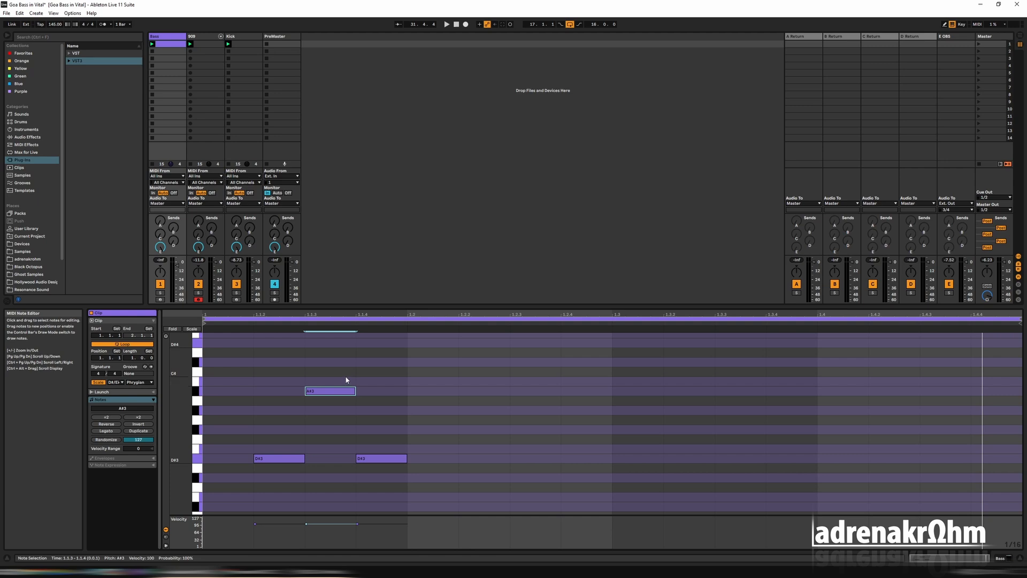
click(115, 383)
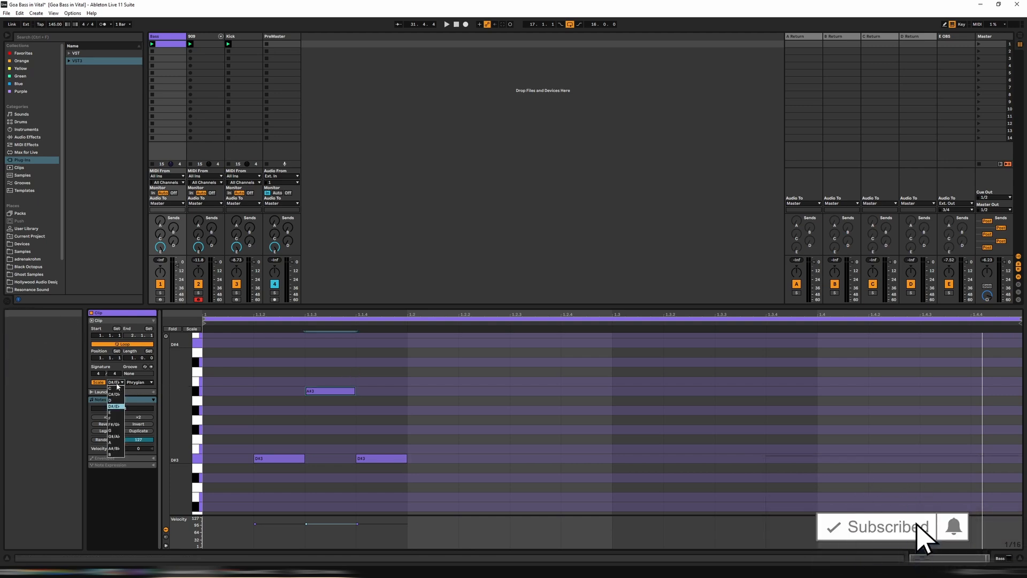
click(118, 412)
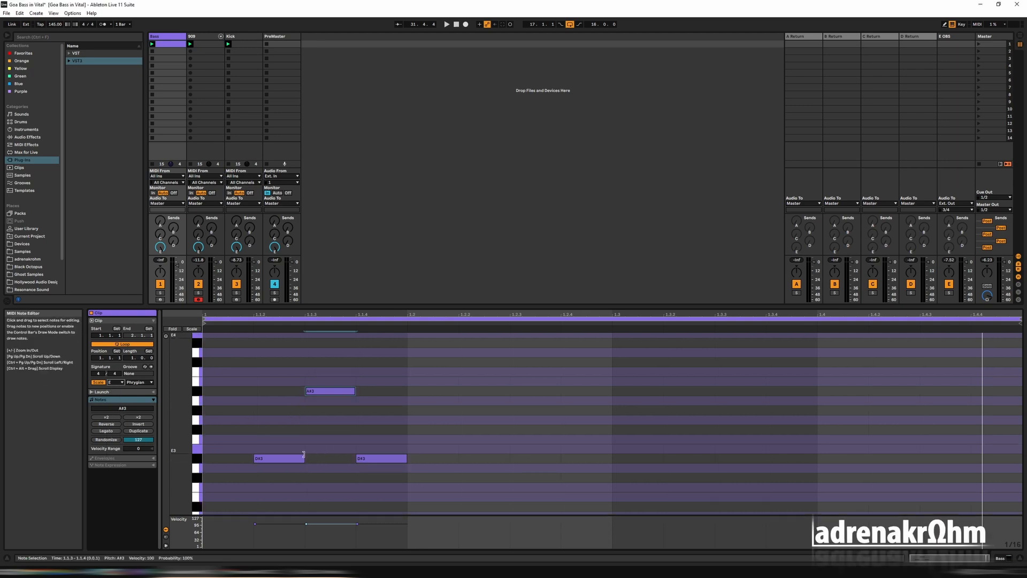
Lower the middle note to match its neighbours and move all three notes to E3
click(329, 391)
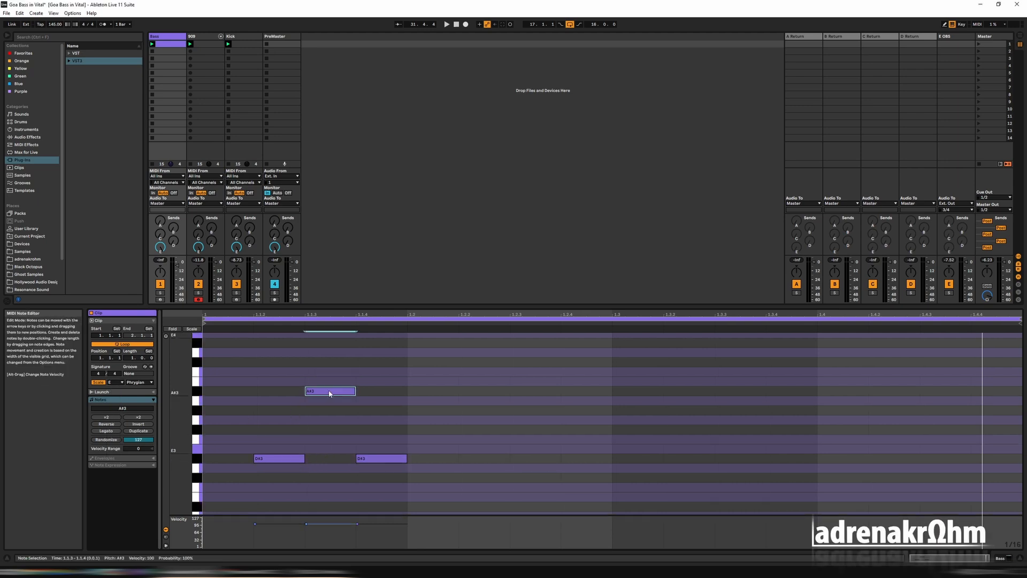
key(Down)
key(Down)
key(Down)
key(Down)
key(Down)
key(Down)
key(Down)
drag(423, 473, 262, 432)
key(Up)
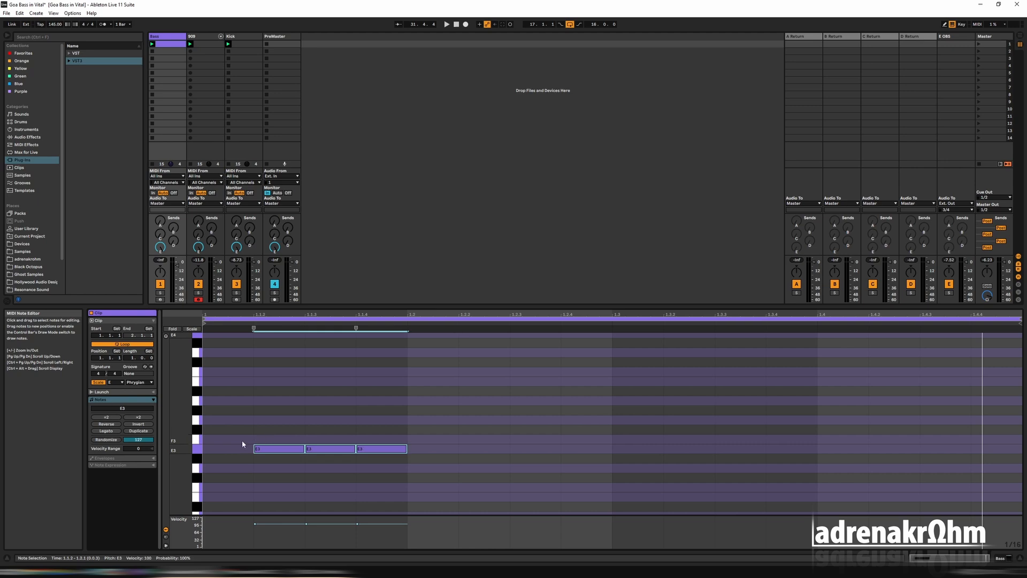
Transpose the three notes together up through F3 to A3 and back to E3
key(Up)
key(Up)
key(Up)
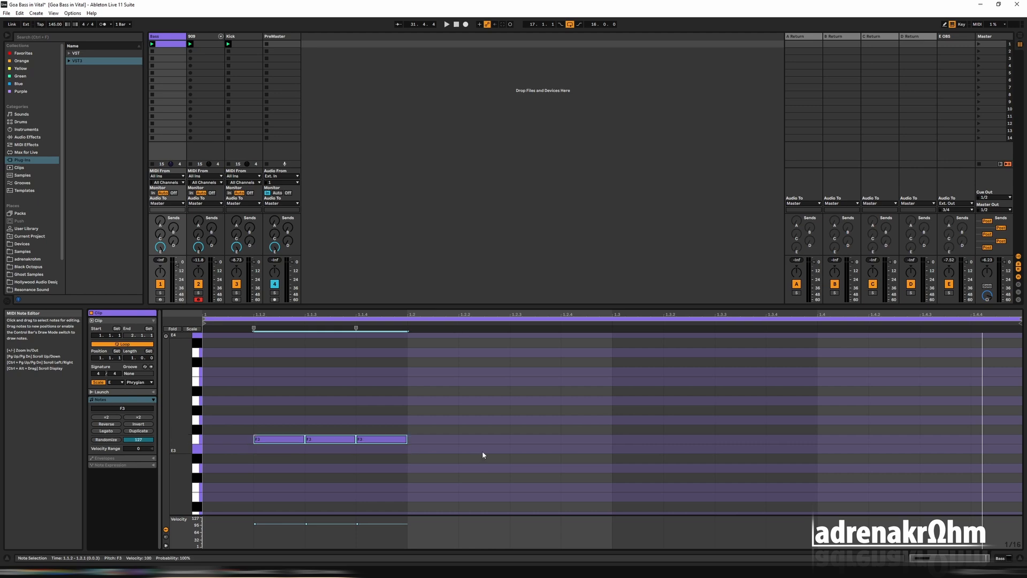
key(Up)
key(Up)
key(Up)
key(Up)
key(Up)
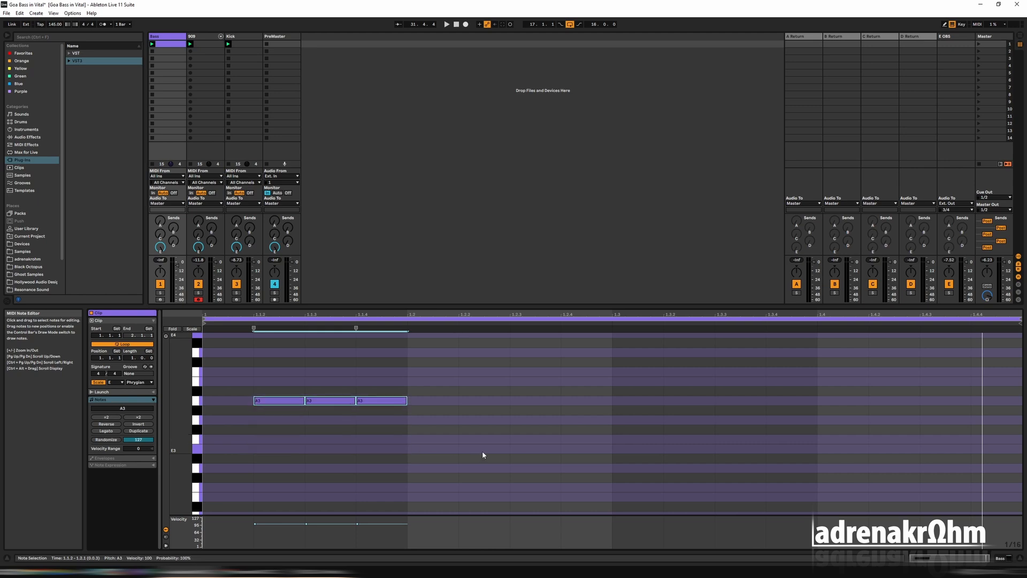
key(Down)
key(Down)
key(Down)
key(Down)
key(Down)
key(Down)
key(Down)
key(Down)
key(Down)
key(Down)
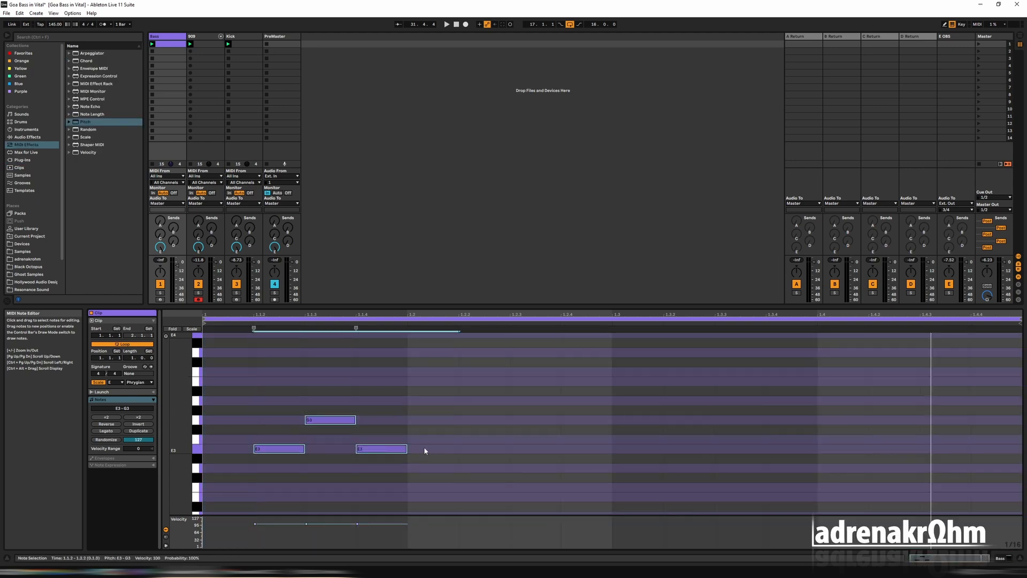
Shift the notes of the first beat so that all three sit on D#3
click(256, 400)
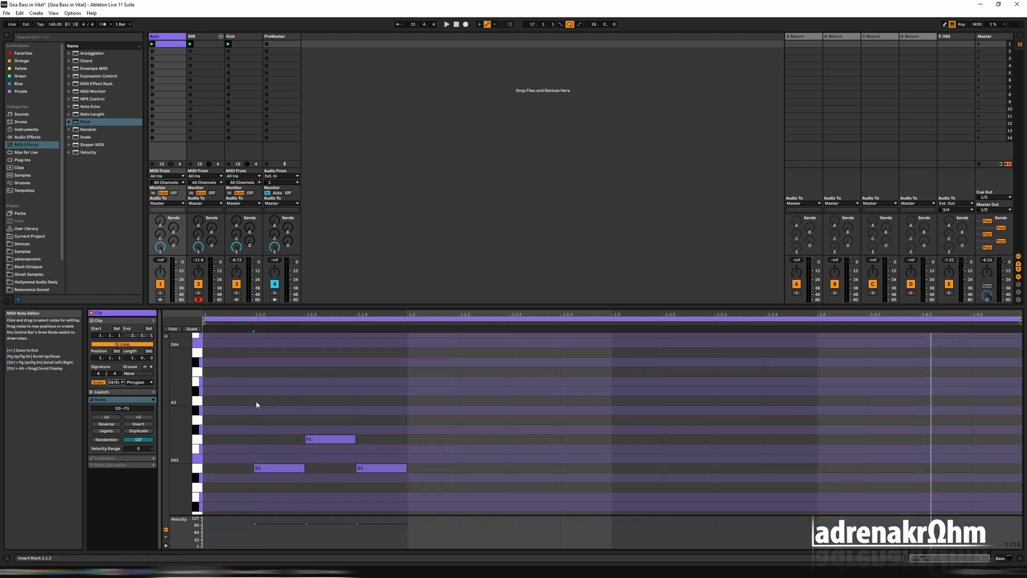
drag(255, 401, 454, 471)
key(Up)
key(Up)
key(Down)
drag(327, 431, 327, 462)
Duplicate the three-note D#3 group three times to fill the remaining beats of the bar
drag(431, 471, 293, 452)
key(ctrl+d)
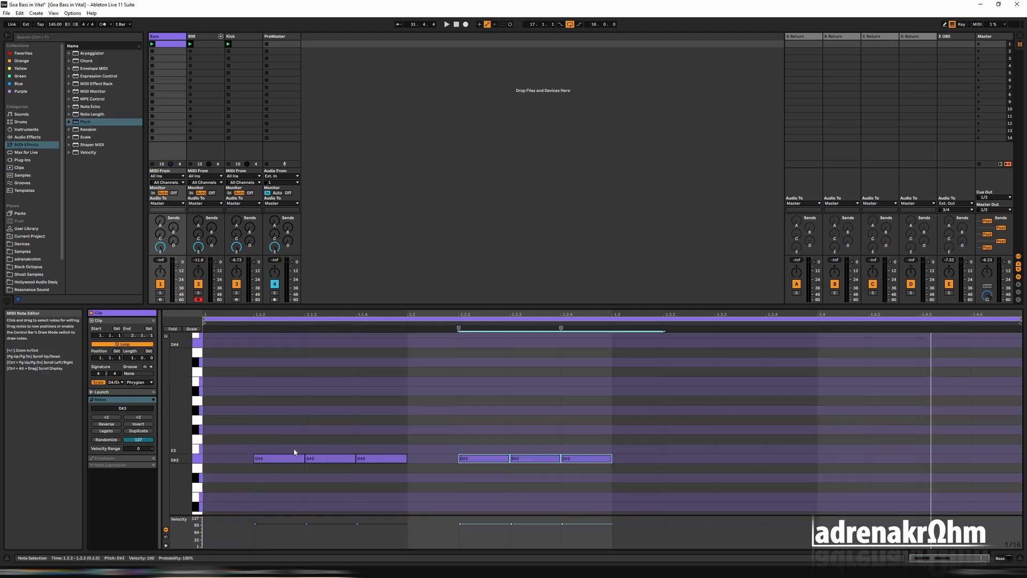
key(ctrl+d)
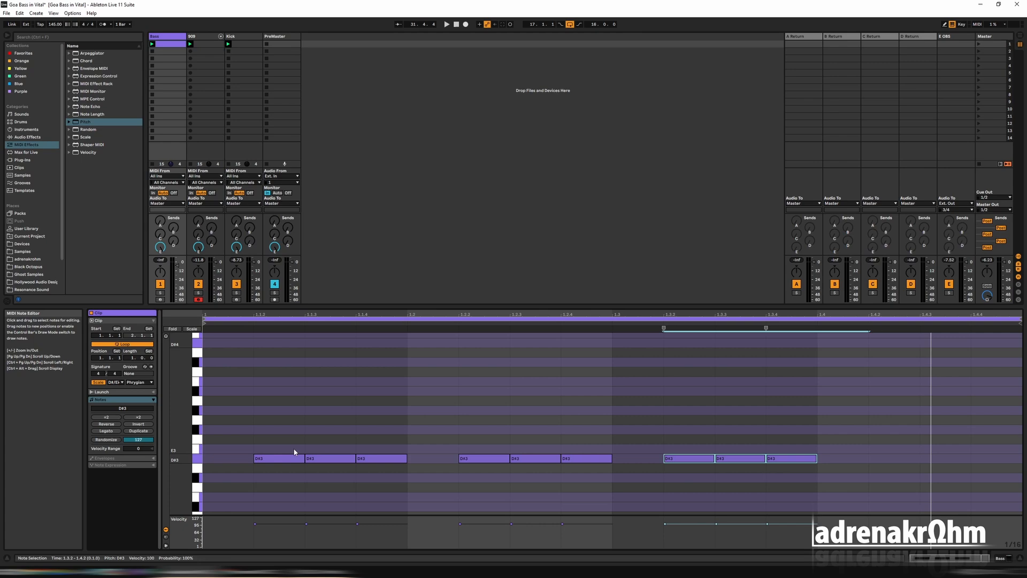
key(ctrl+d)
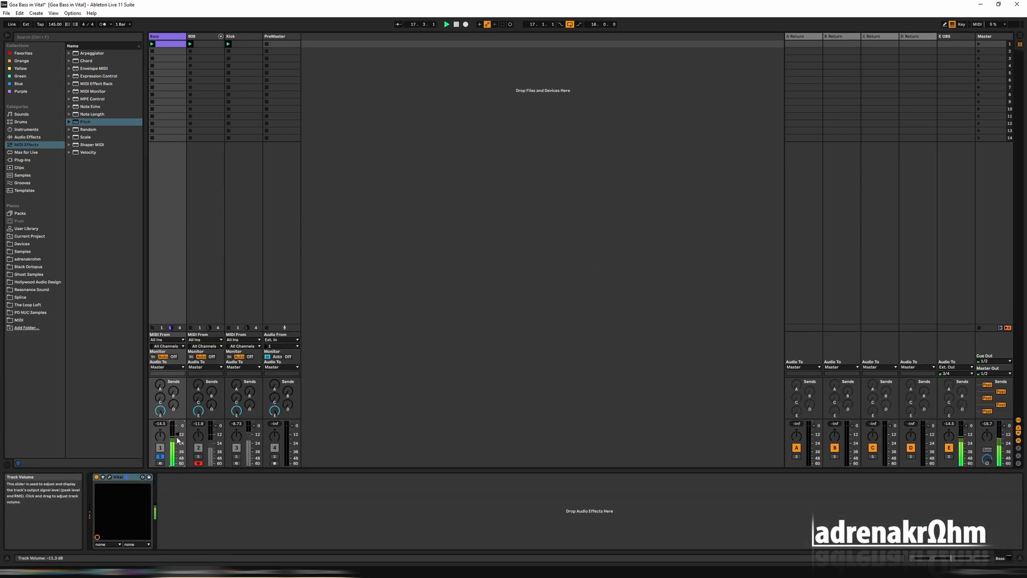
Open the Bass track's Vital window and set oscillator 1's phase randomization to 0%
click(110, 477)
drag(547, 48, 499, 101)
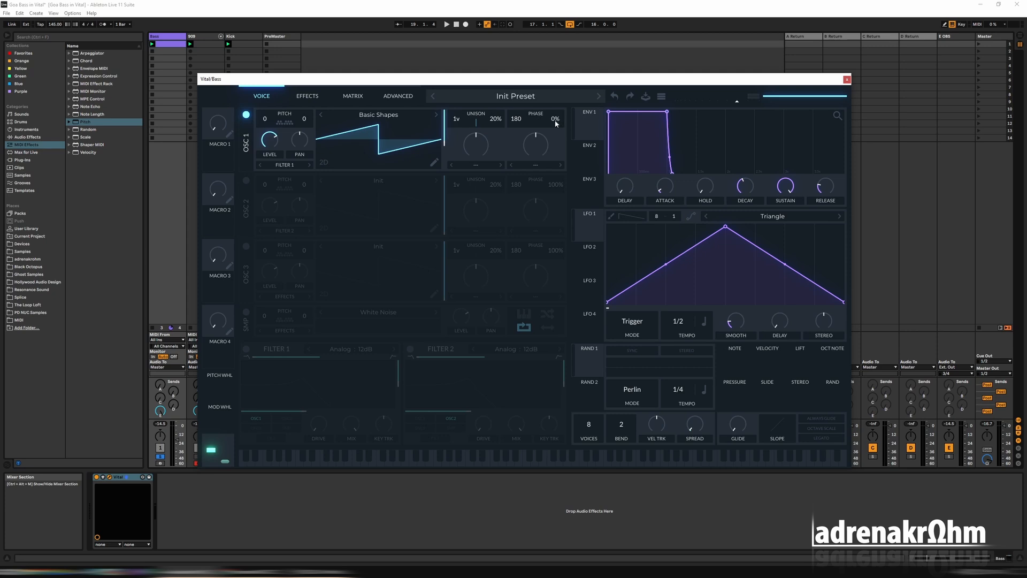
drag(556, 123, 557, 86)
double_click(557, 121)
drag(558, 121, 584, 289)
drag(552, 124, 558, 152)
Enable Filter 1 as Analog 12dB, lower its cutoff and bring its resonance down to the minimum
click(246, 349)
click(350, 349)
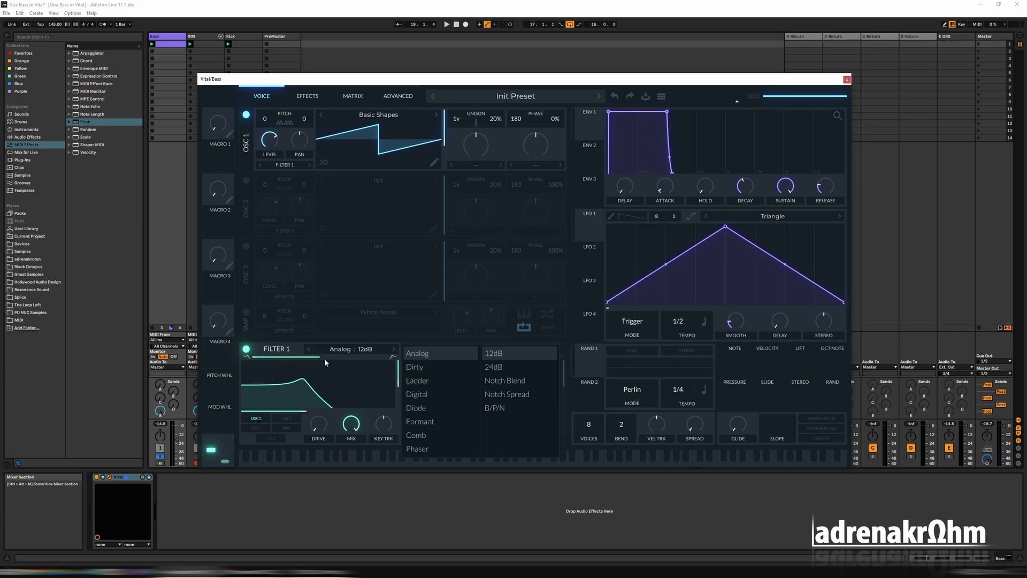
drag(307, 411, 284, 412)
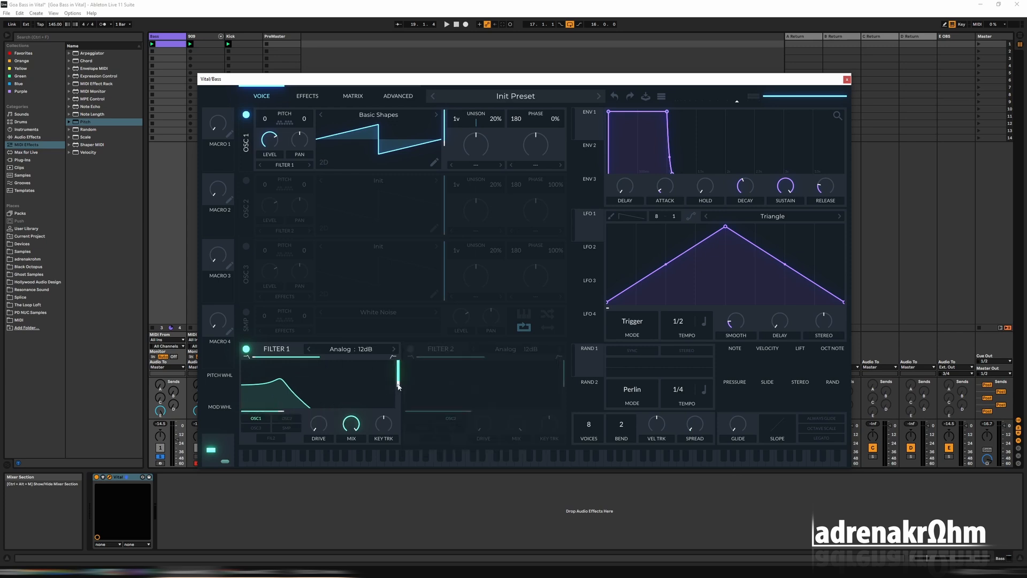
drag(399, 387, 400, 419)
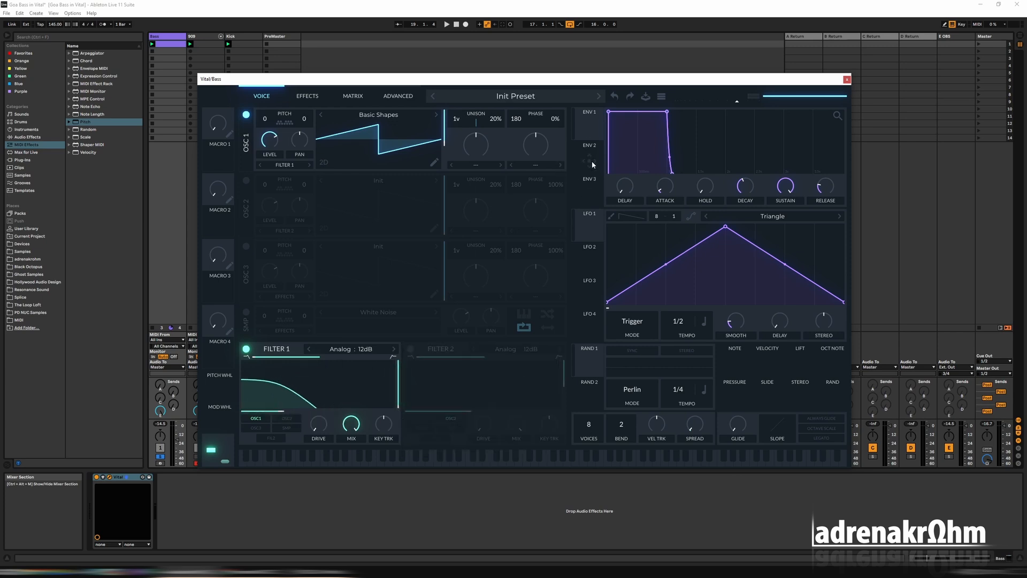
Assign Envelope 2 to Filter 1's cutoff, start playback, and give the envelope zero sustain and a shorter decay
drag(591, 161, 282, 408)
key(space)
drag(785, 187, 776, 316)
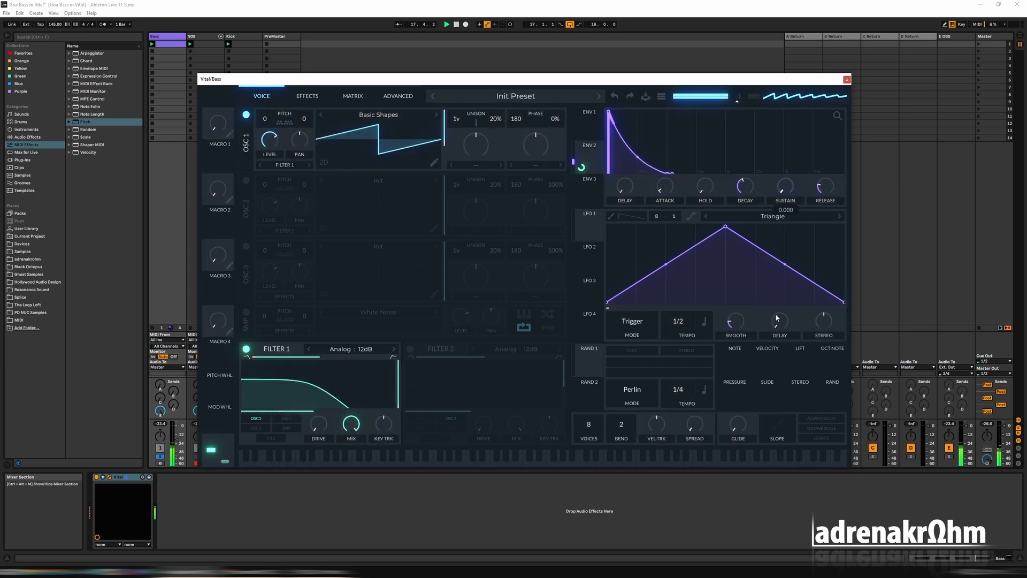
drag(748, 194, 681, 245)
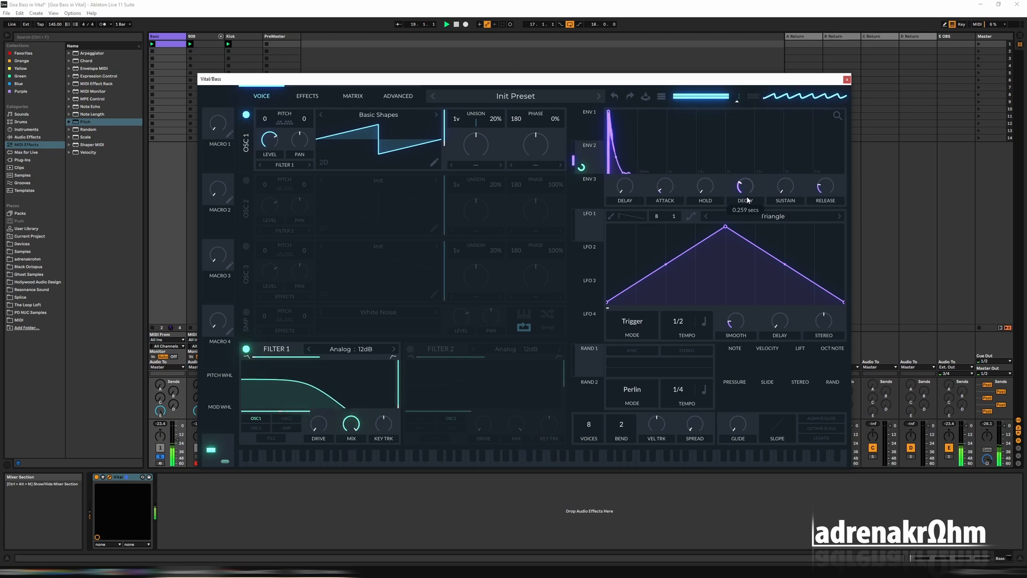
Bring Envelope 1's sustain down to zero and adjust the envelope decay to 0.240 secs
click(594, 128)
drag(793, 196, 786, 377)
drag(754, 196, 750, 197)
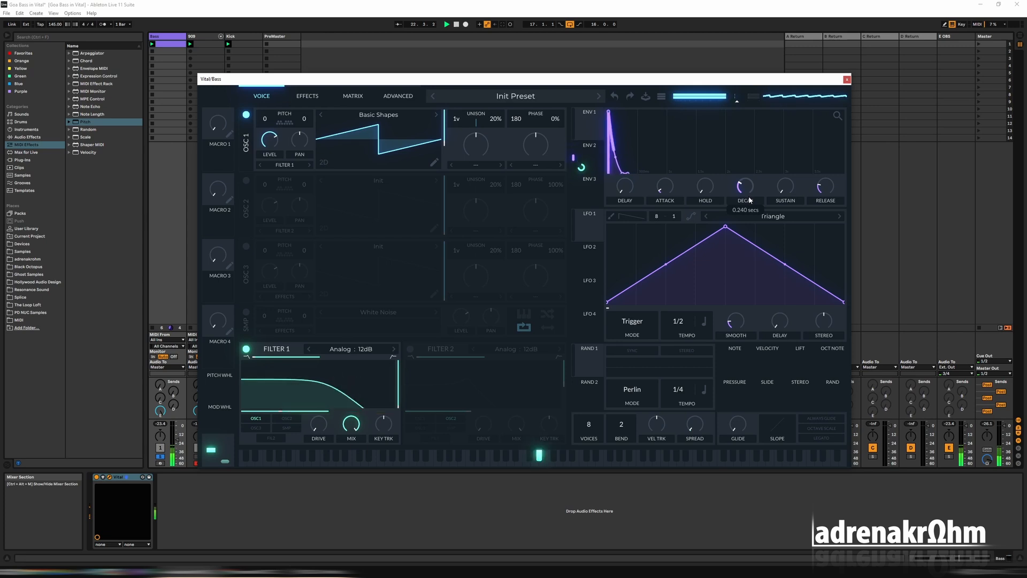
Transpose oscillator 1 to -24 and raise Filter 1's cutoff slightly
scroll(268, 123, down, 2)
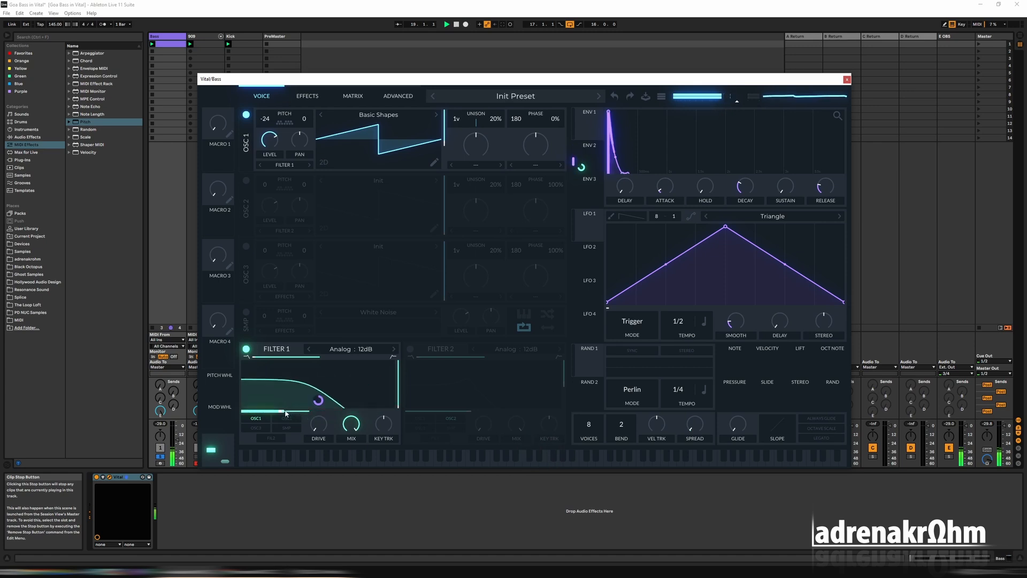
drag(281, 412, 306, 413)
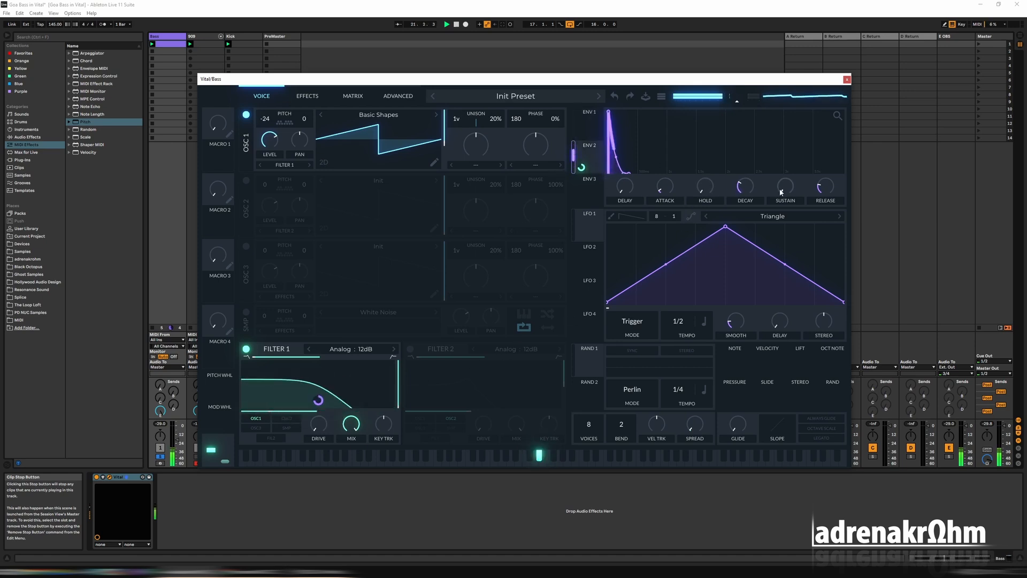
Lengthen the filter envelope's decay slightly and switch Filter 1 to Analog 24dB
drag(745, 191, 742, 186)
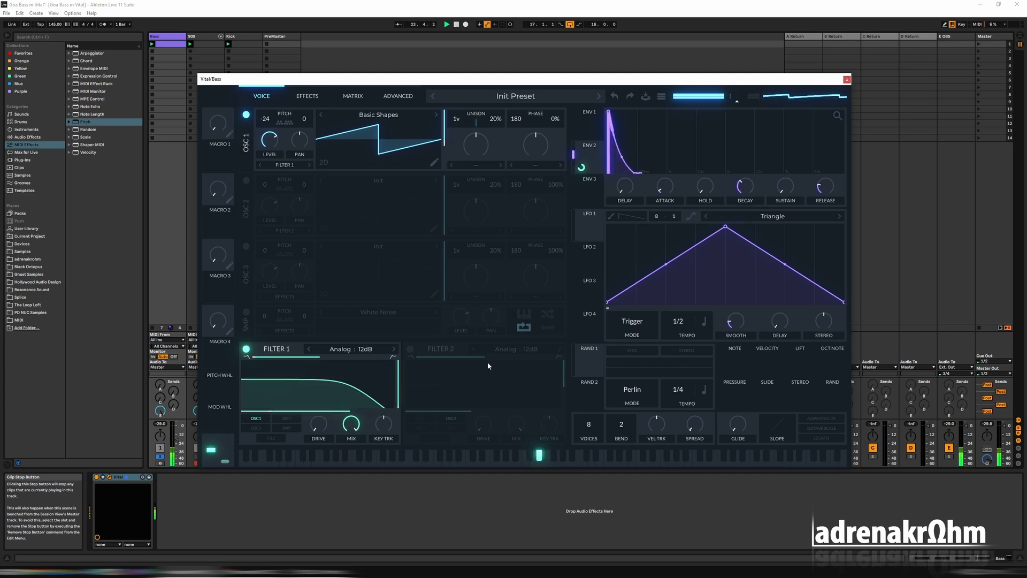
click(394, 349)
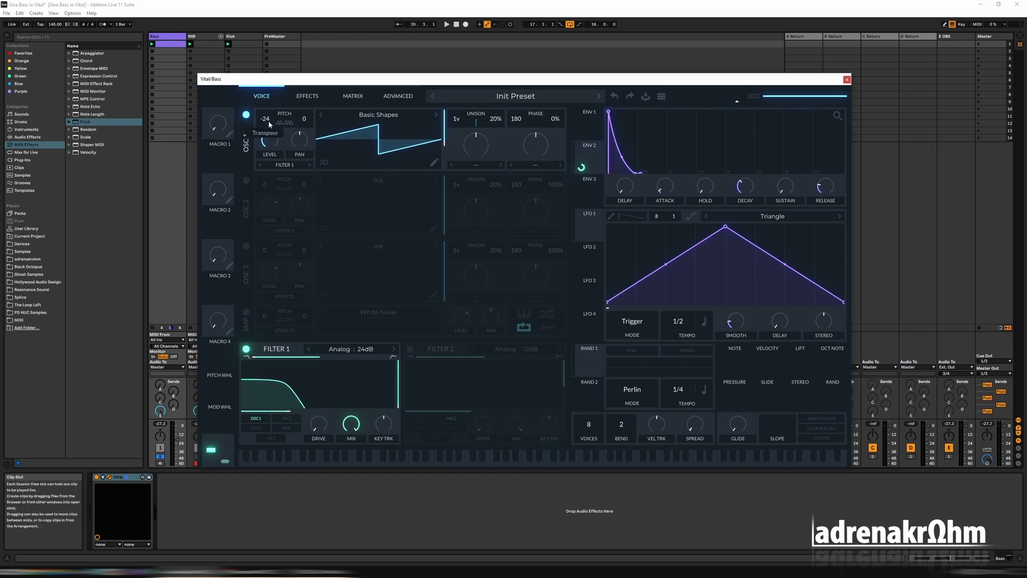
Try oscillator 1 at -36 transpose, stop playback, and move all notes in the Bass clip down two octaves to D#1
scroll(269, 123, down, 12)
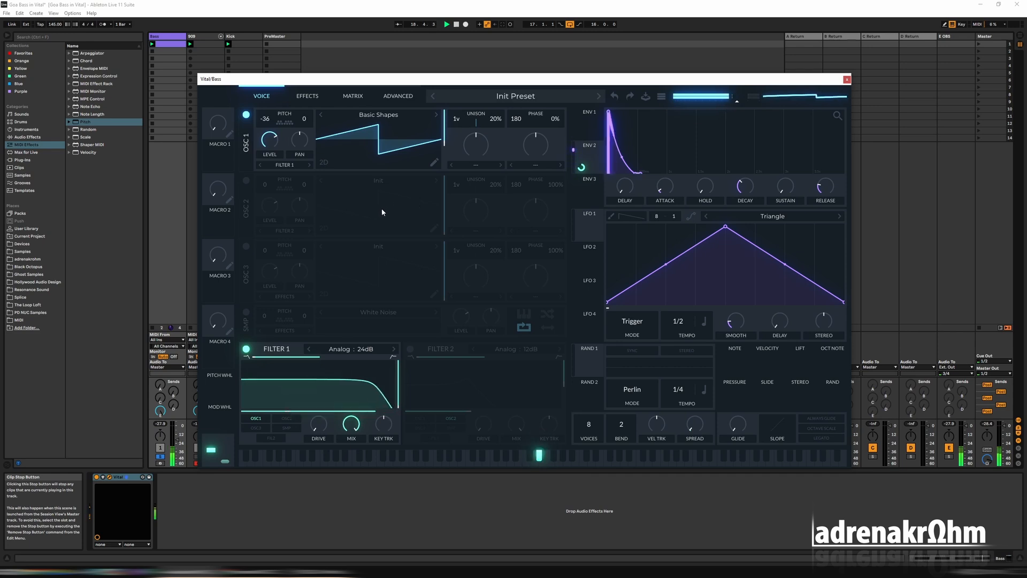
key(space)
key(shift+Tab)
click(843, 78)
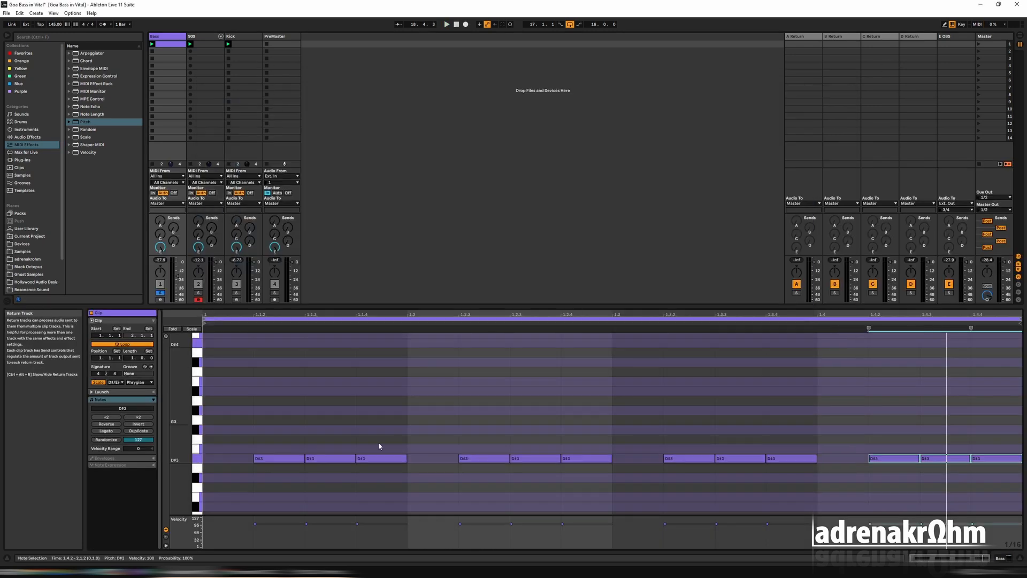
drag(235, 387, 1008, 515)
key(shift+Down)
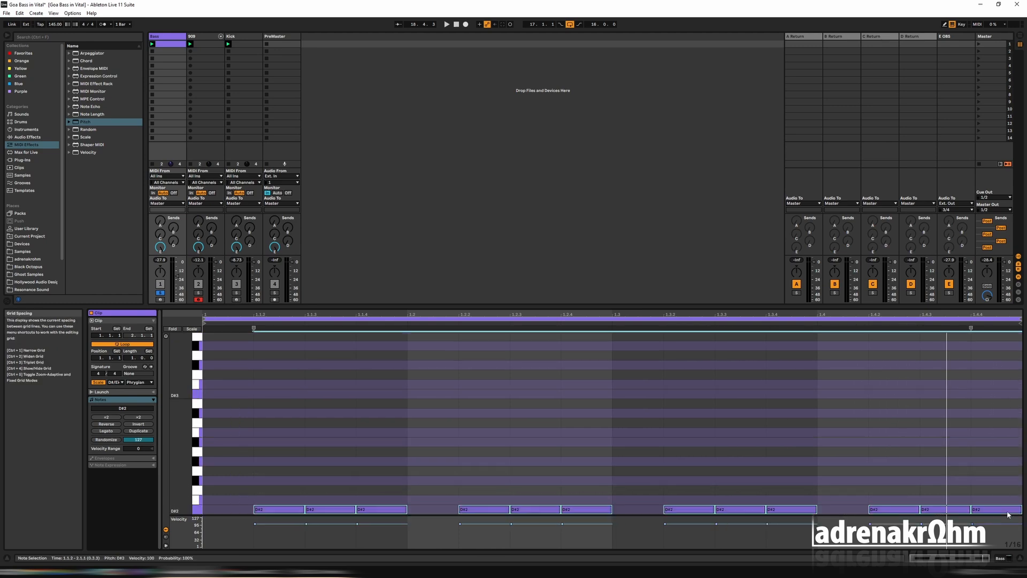
Reopen Vital on the Bass track, start playback, and set oscillator 1's transpose to -12
double_click(169, 36)
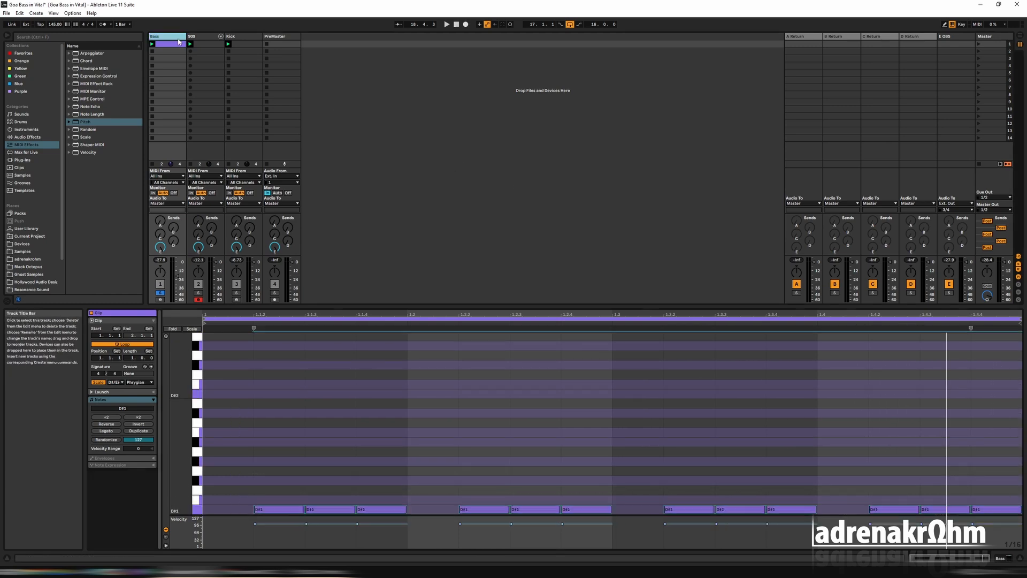
click(110, 477)
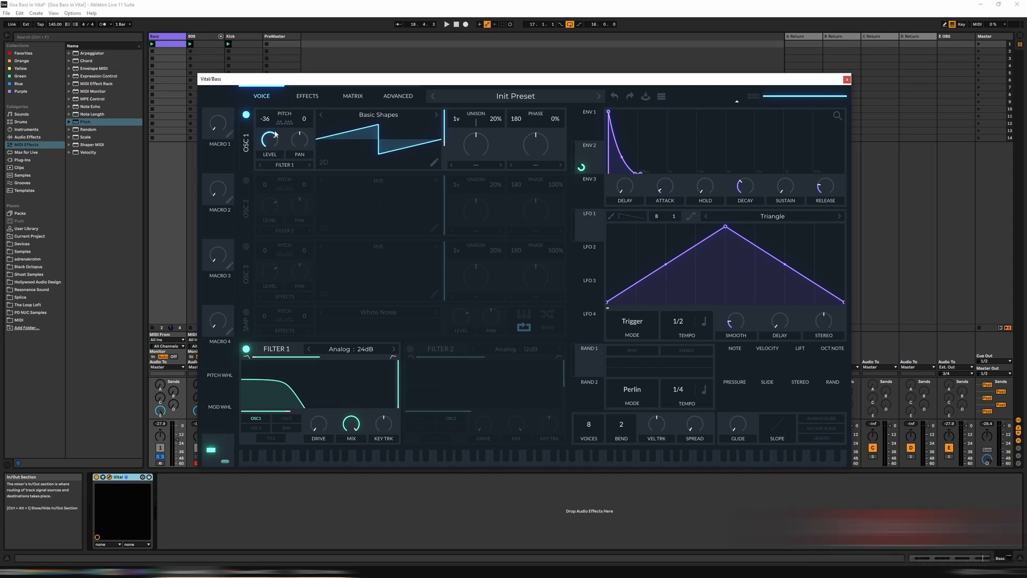
key(space)
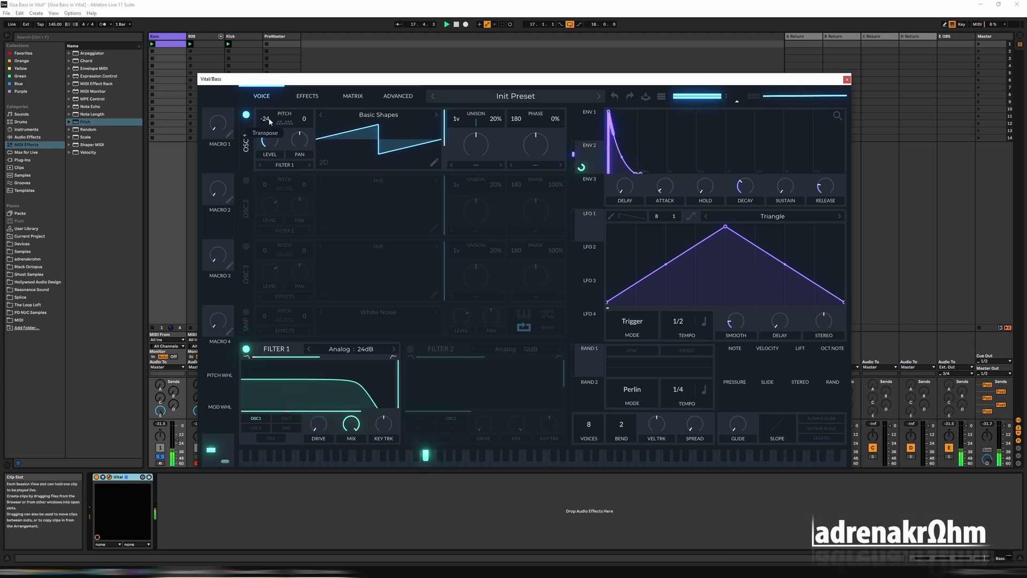
scroll(270, 121, up, 2)
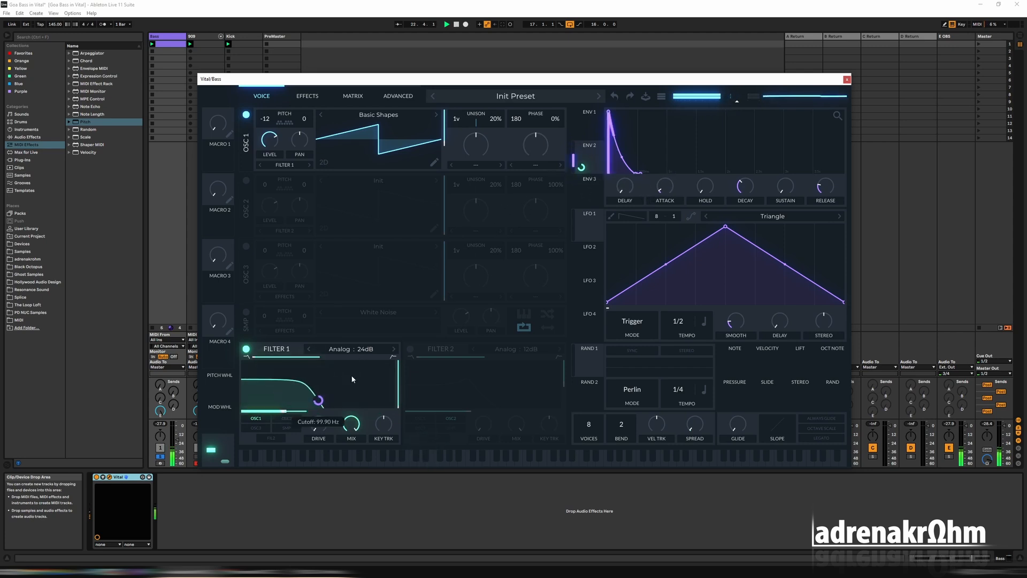
Fine-tune Envelope 2's modulation amount on Filter 1's cutoff, and raise the Bass track's volume
drag(582, 167, 582, 206)
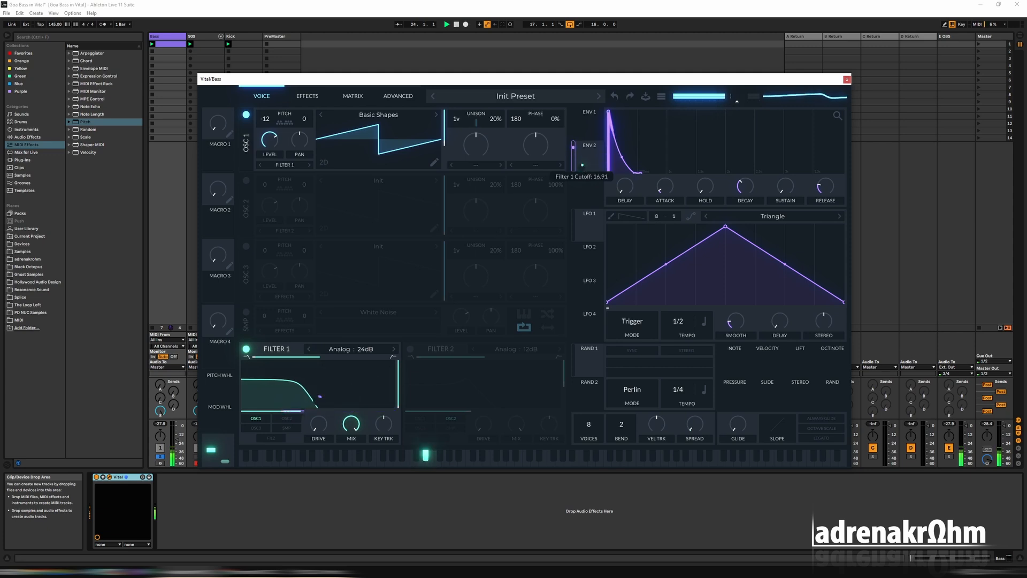
drag(583, 166, 583, 169)
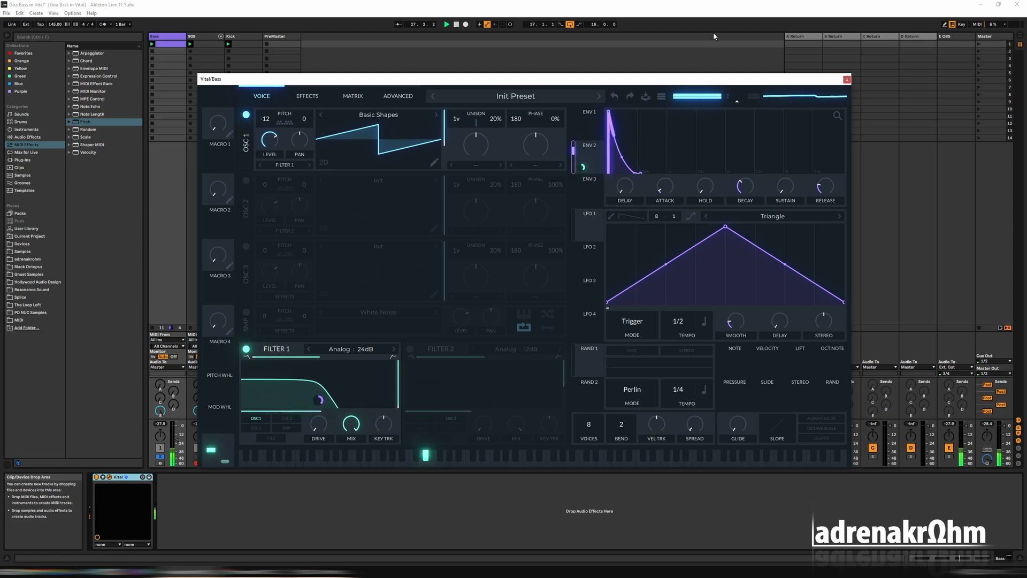
drag(179, 443, 179, 433)
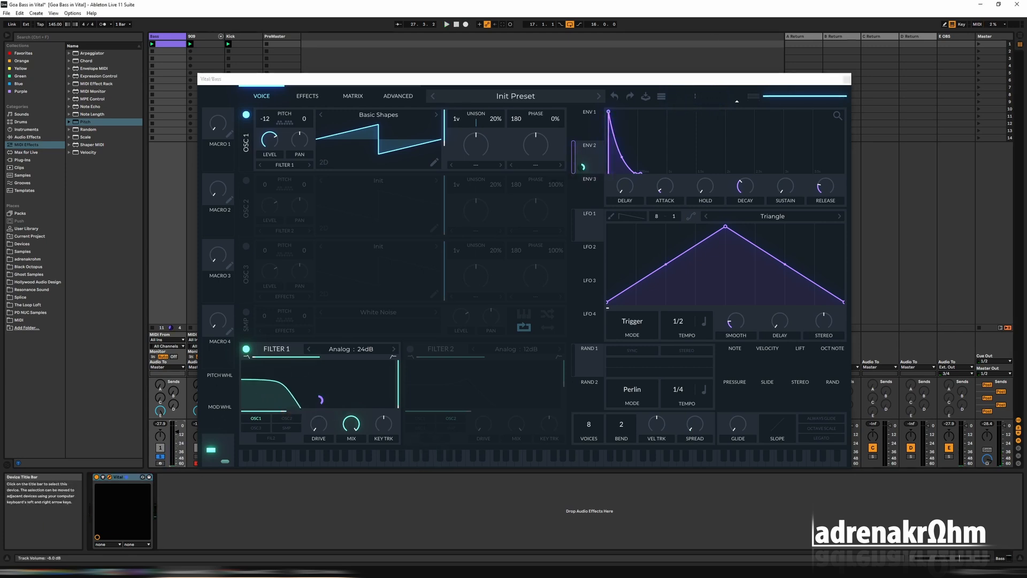
key(space)
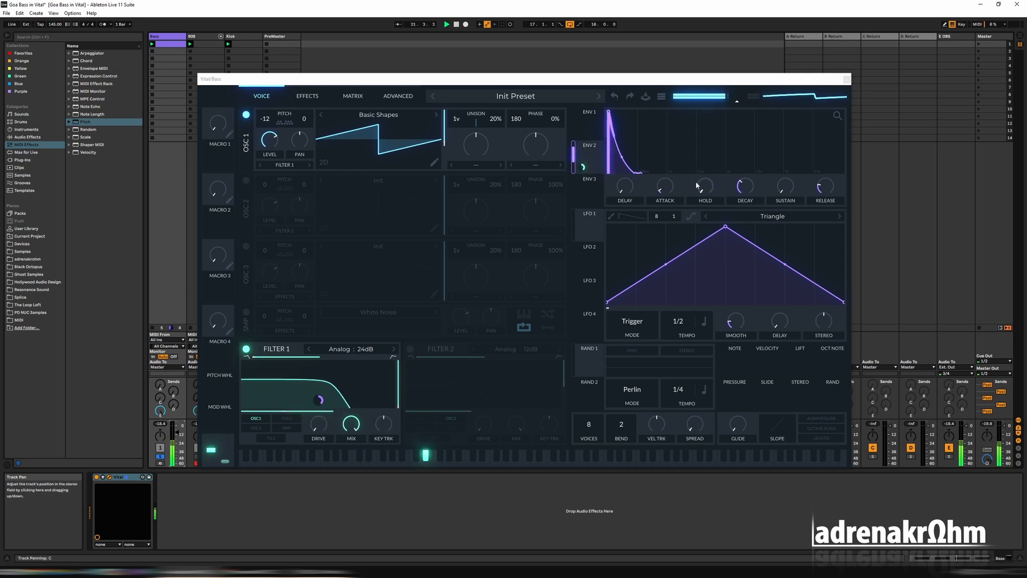
Fine-tune the envelope decay by ear, making the filter envelope's decay slightly longer, and restart playback
mouse_move(746, 186)
mouse_down()
mouse_move(747, 196)
mouse_move(747, 185)
mouse_up()
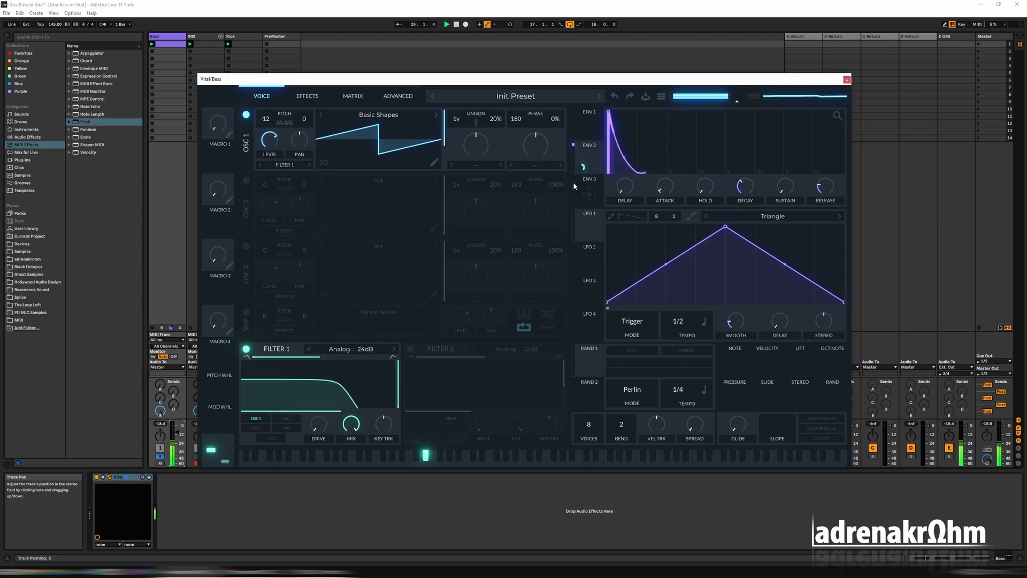
drag(746, 186, 750, 191)
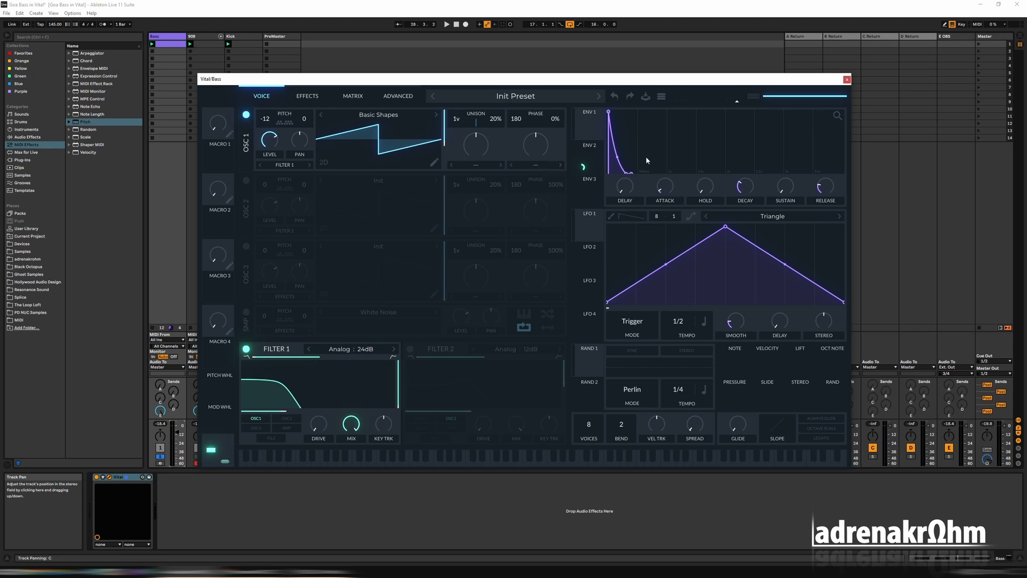
key(space)
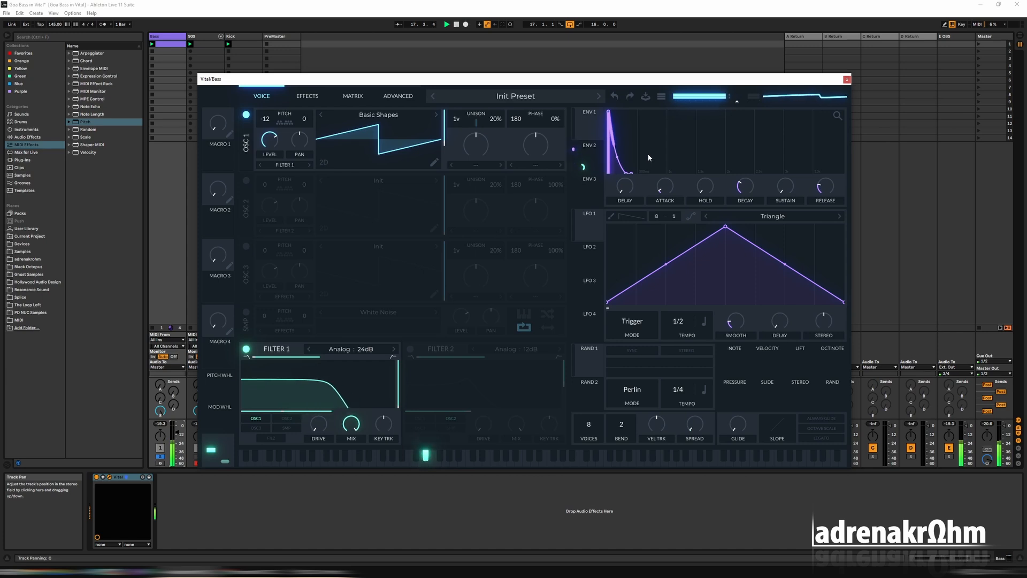
Return to the Bass clip's notes, take the Bass track out of solo, and play it together with the kick and 808
click(847, 80)
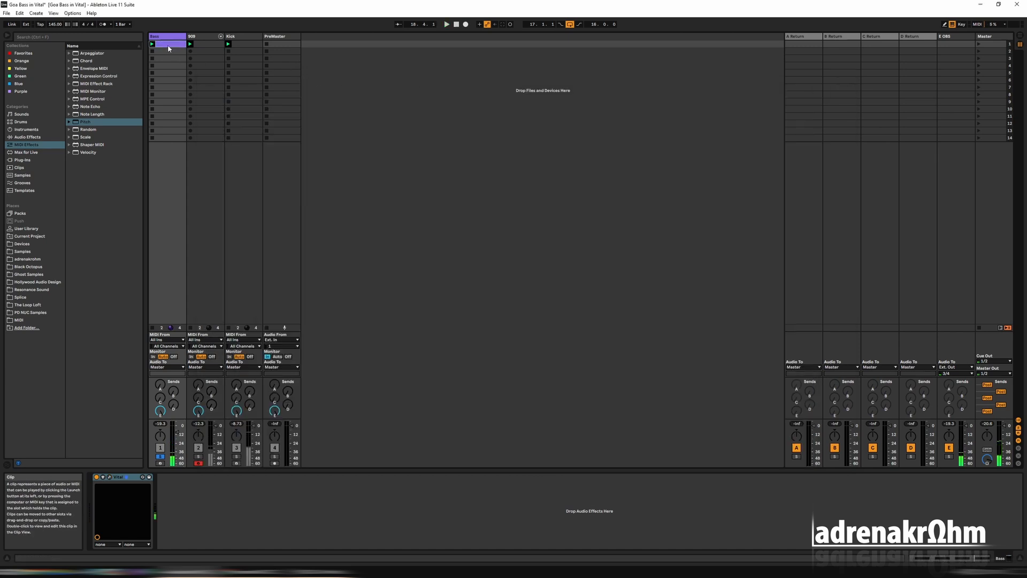
key(shift+Tab)
click(160, 294)
click(235, 287)
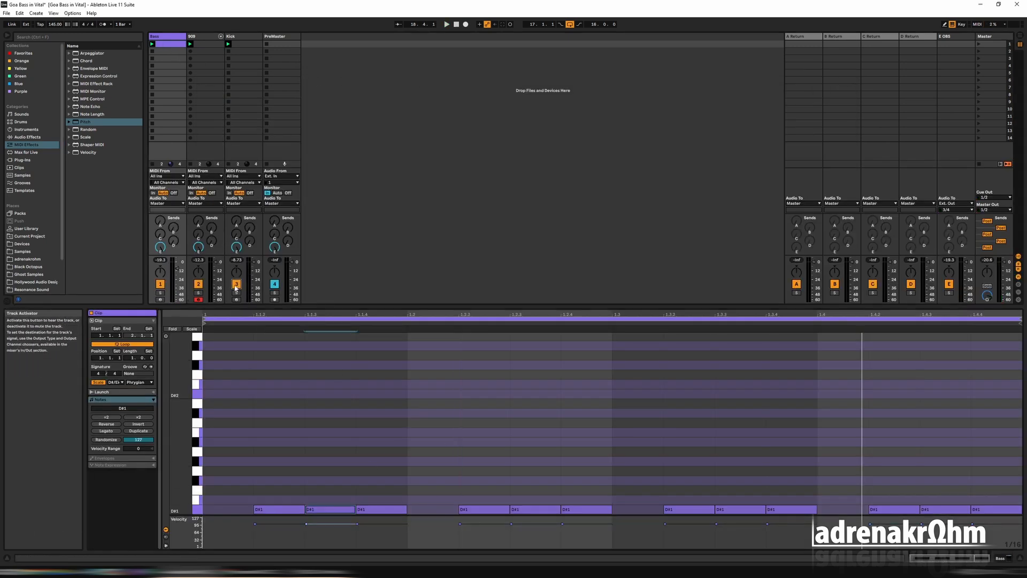
click(236, 284)
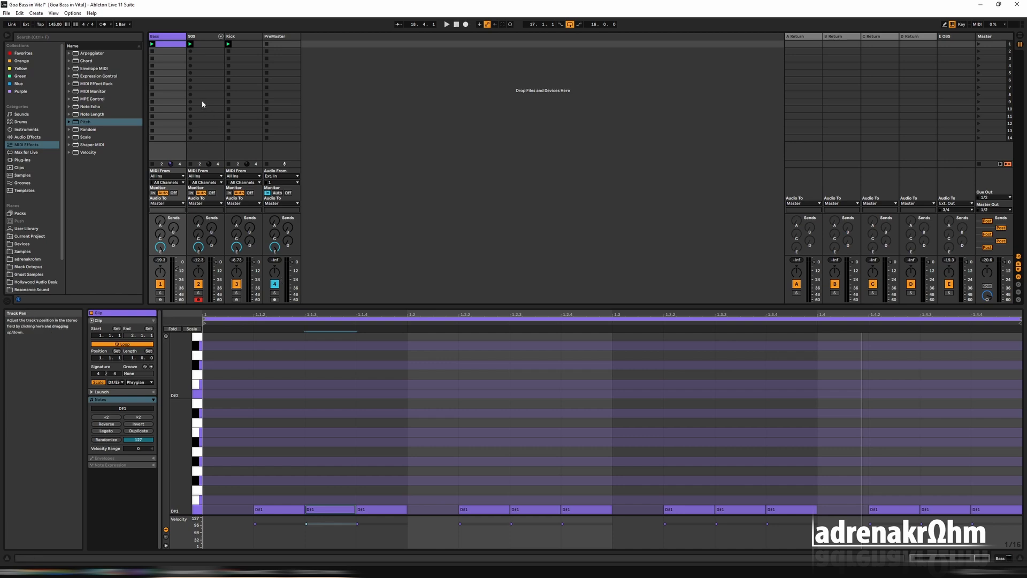
click(168, 36)
click(339, 511)
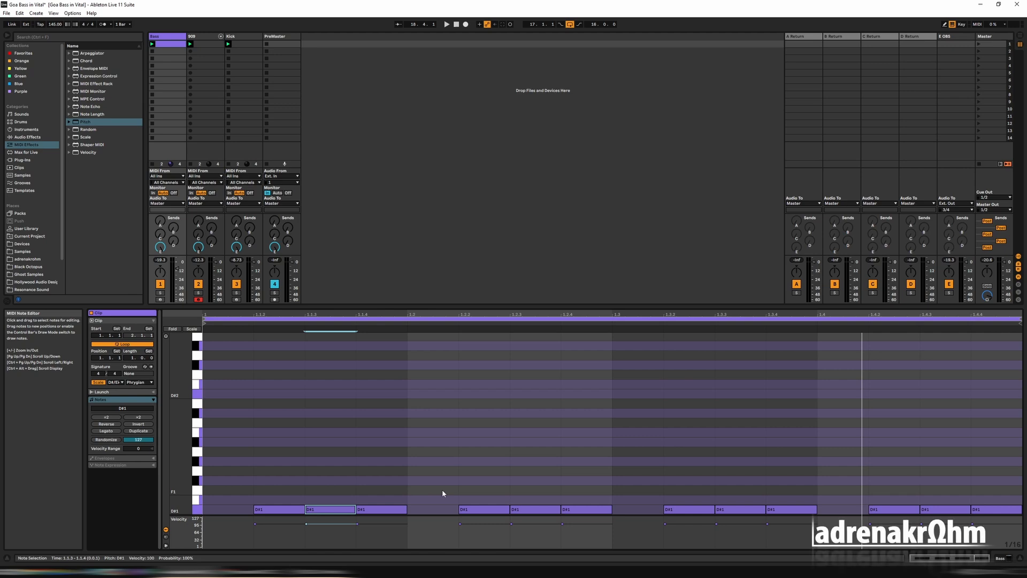
key(space)
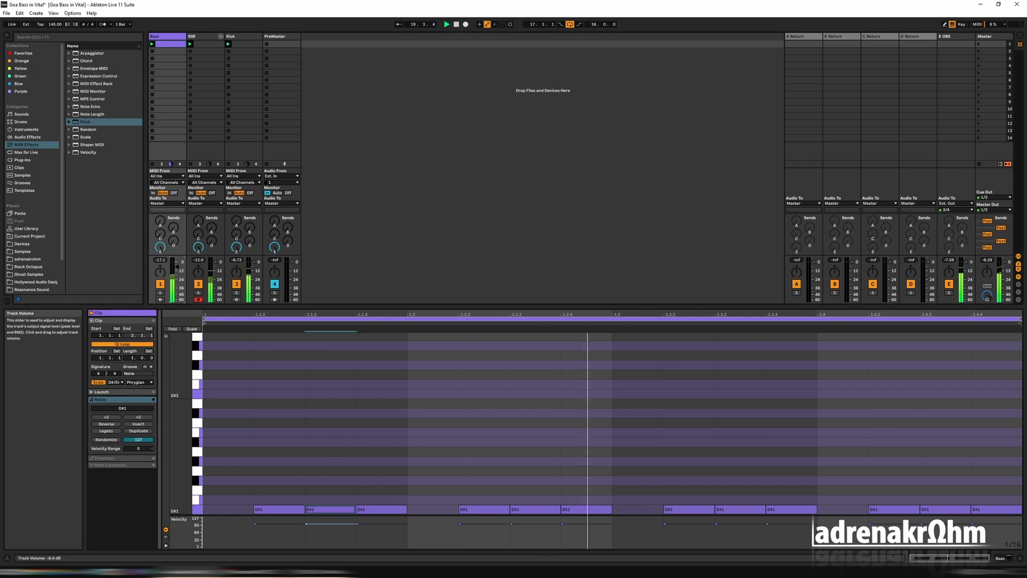
Reopen Vital during playback and adjust the envelope decay by ear, ending at 0.240 secs
double_click(173, 37)
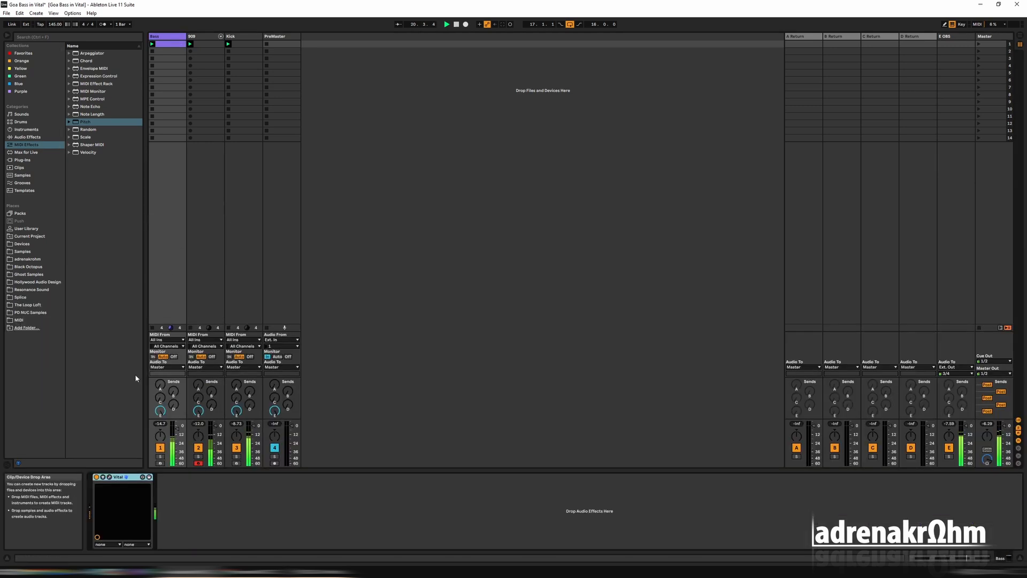
click(109, 477)
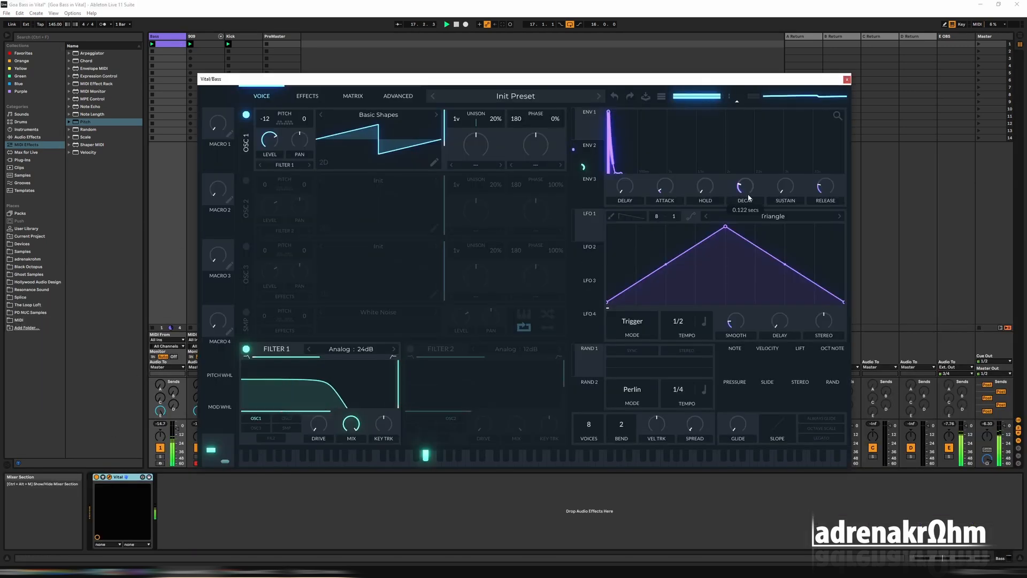
click(591, 154)
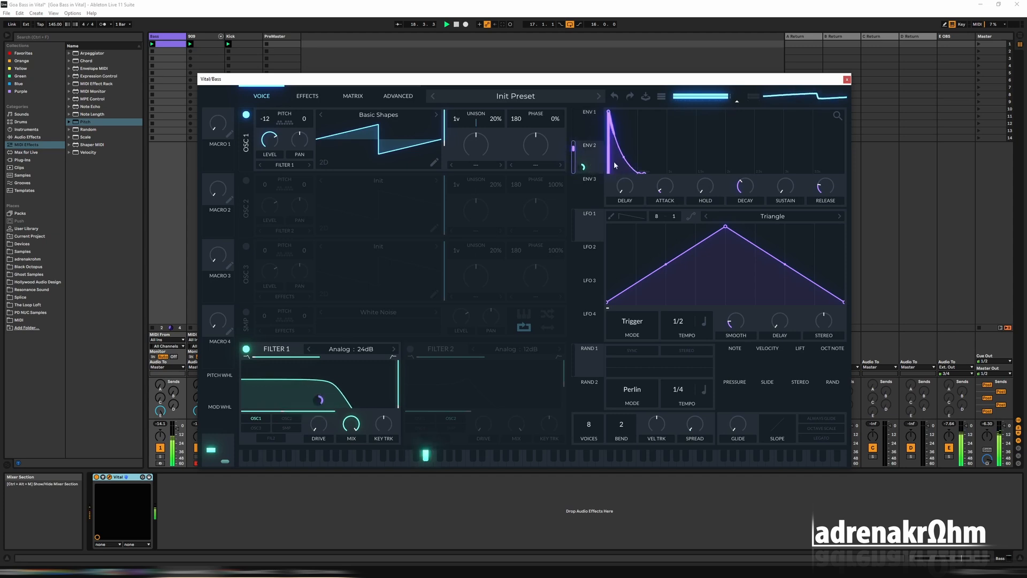
drag(743, 190, 743, 195)
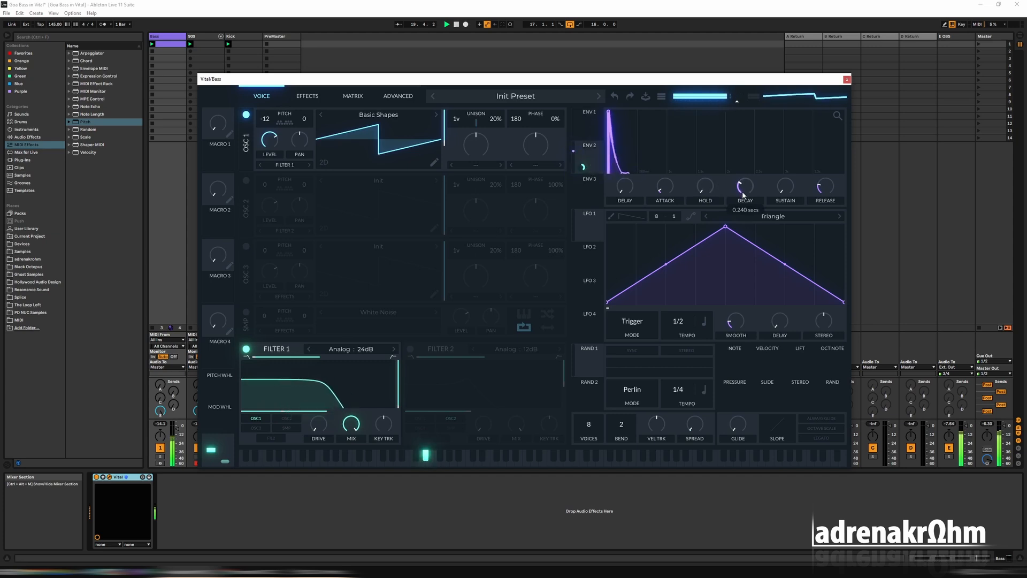
Try Filter 1's cutoff at about 203.6 Hz, shorten the envelope decay to about 0.222 secs, and readjust the cutoff
drag(284, 416, 300, 413)
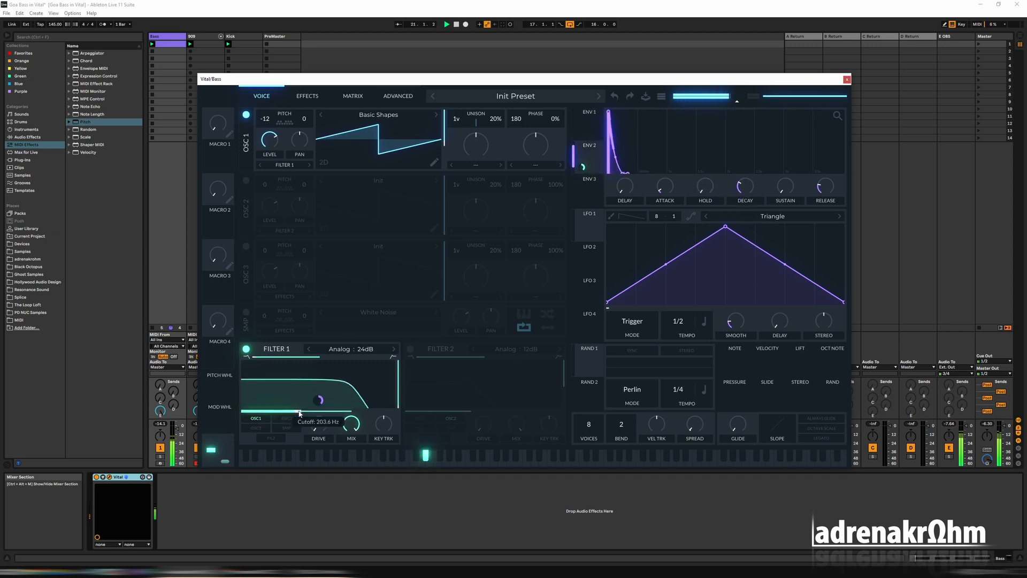
drag(745, 186, 747, 193)
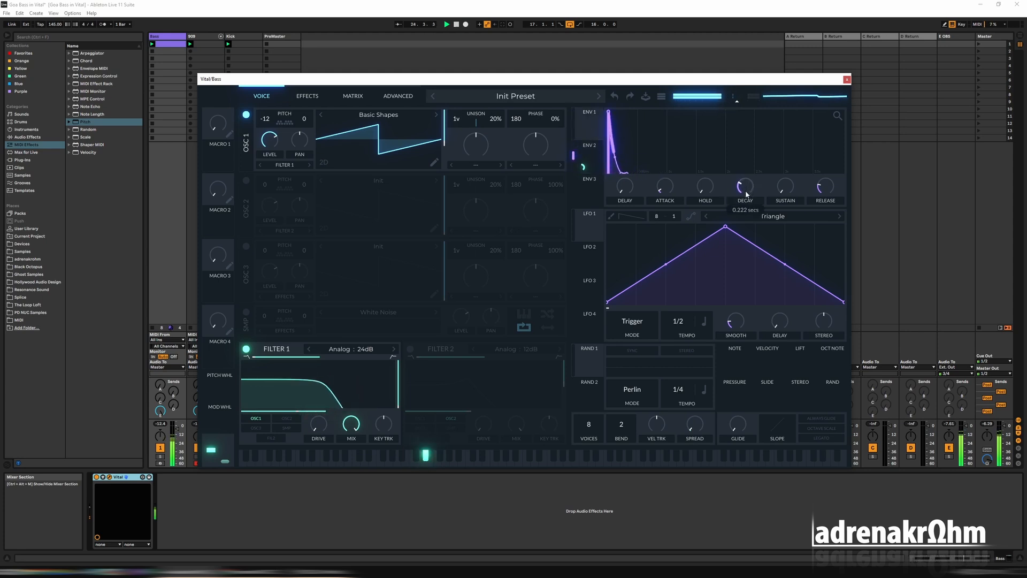
mouse_move(327, 411)
mouse_down()
mouse_move(277, 414)
mouse_move(322, 413)
mouse_up()
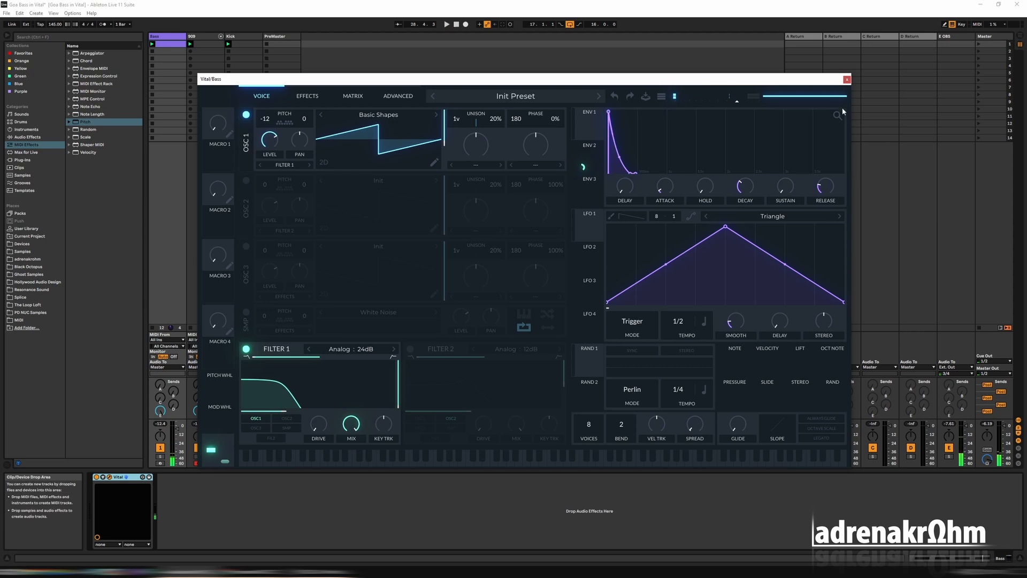
Reopen the Bass clip, raise the note at 1.1.3 one octave to D#2, and play the pattern
click(847, 80)
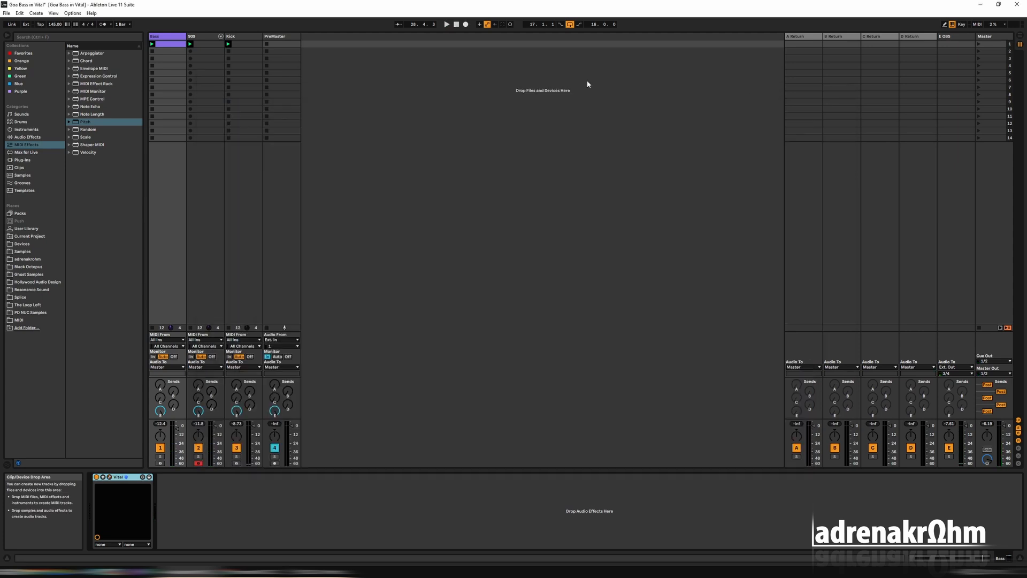
double_click(176, 45)
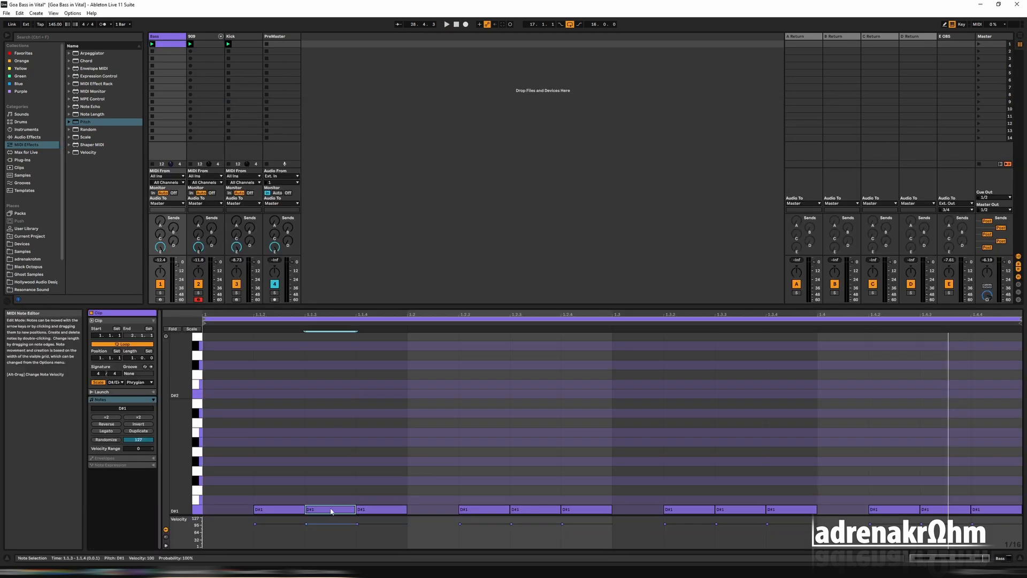
key(shift+Up)
key(space)
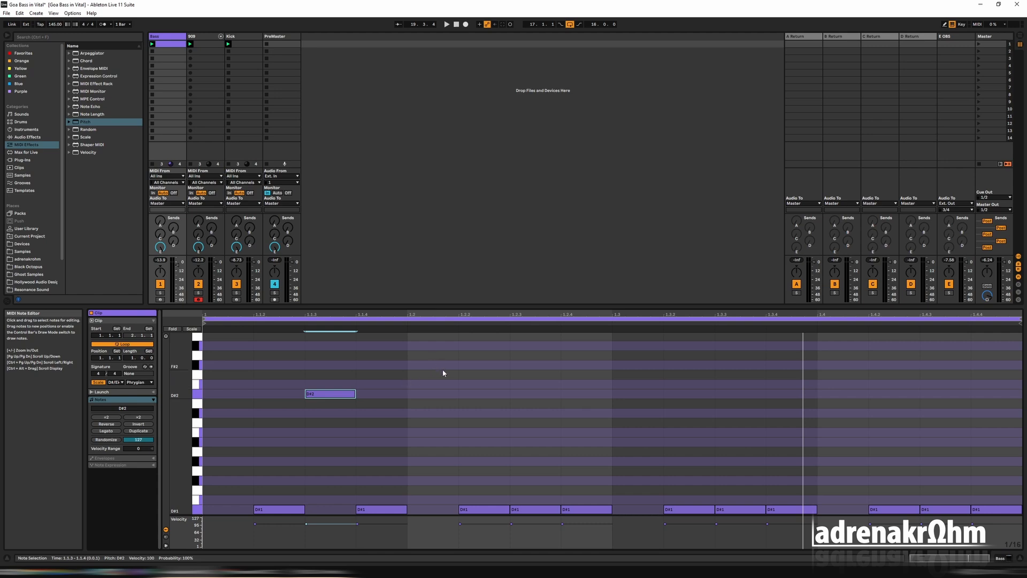
key(space)
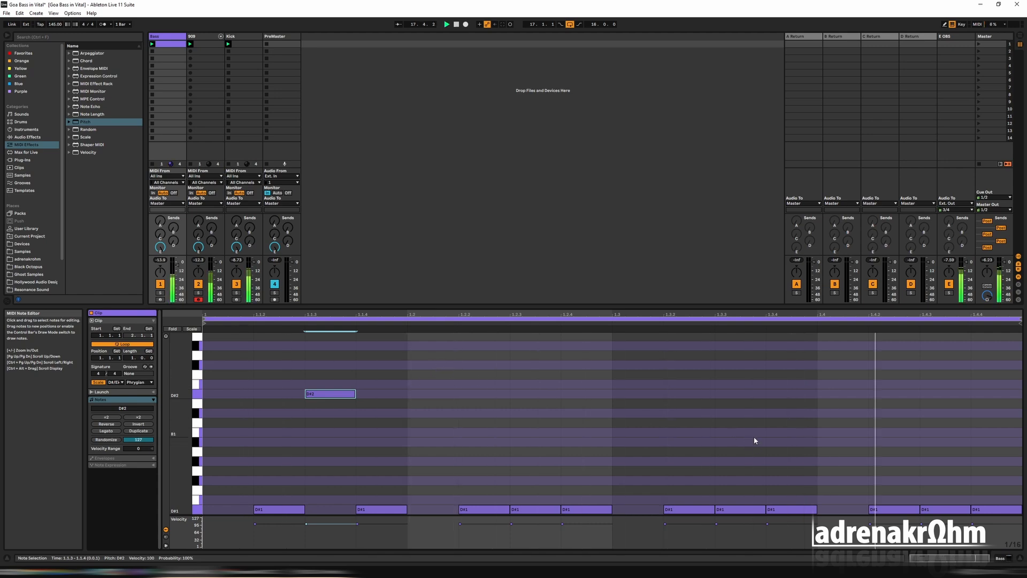
Raise the note at 1.3.3 from the bass line up to E2 and play the pattern
click(747, 510)
key(shift+Up)
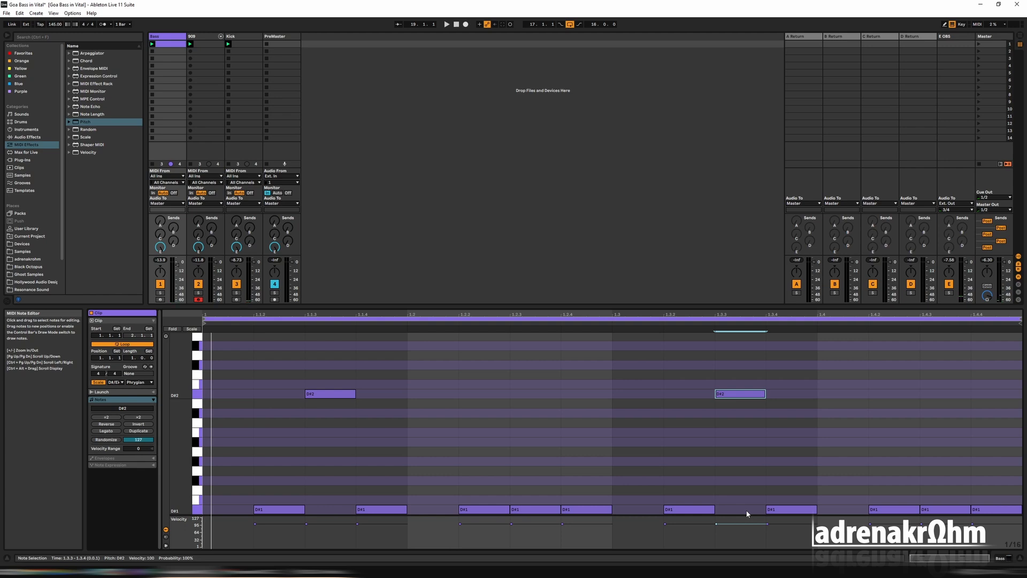
key(shift+Up)
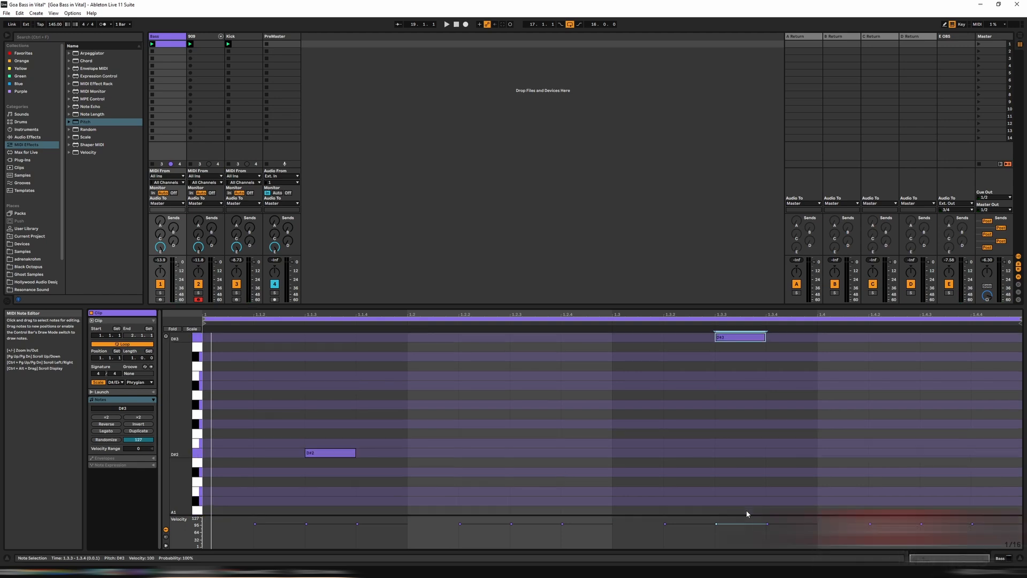
key(shift+Down)
key(Up)
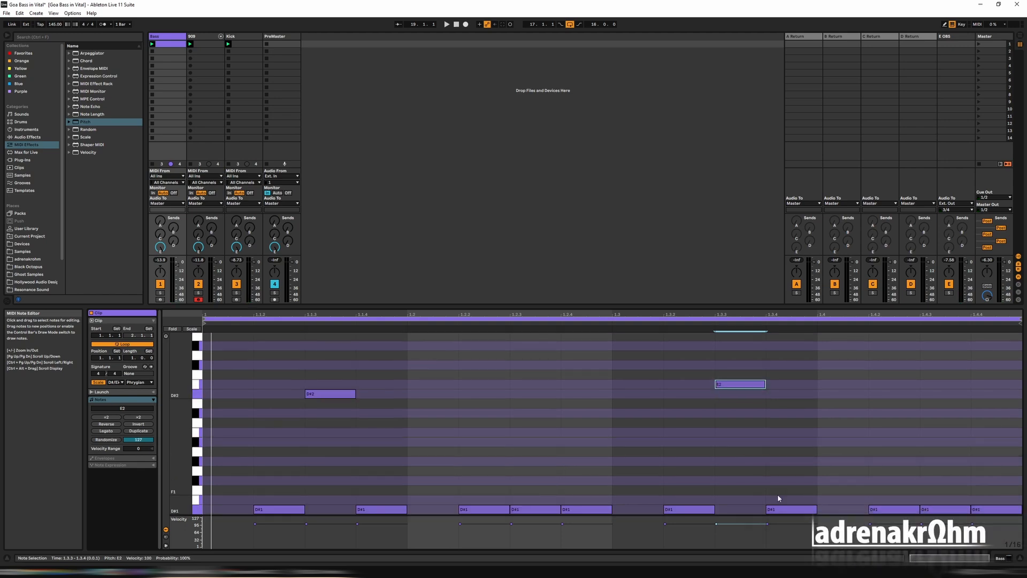
key(space)
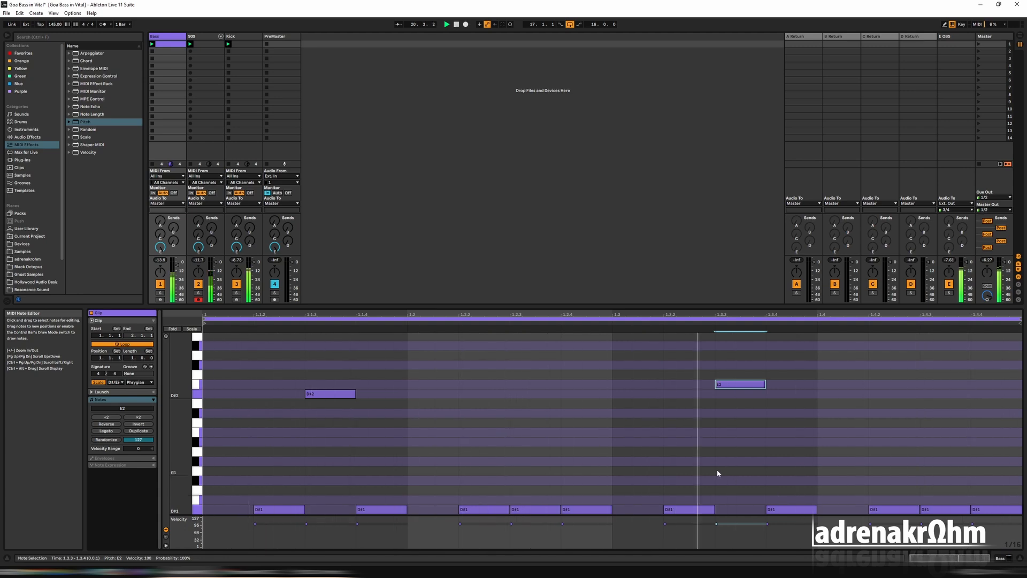
key(space)
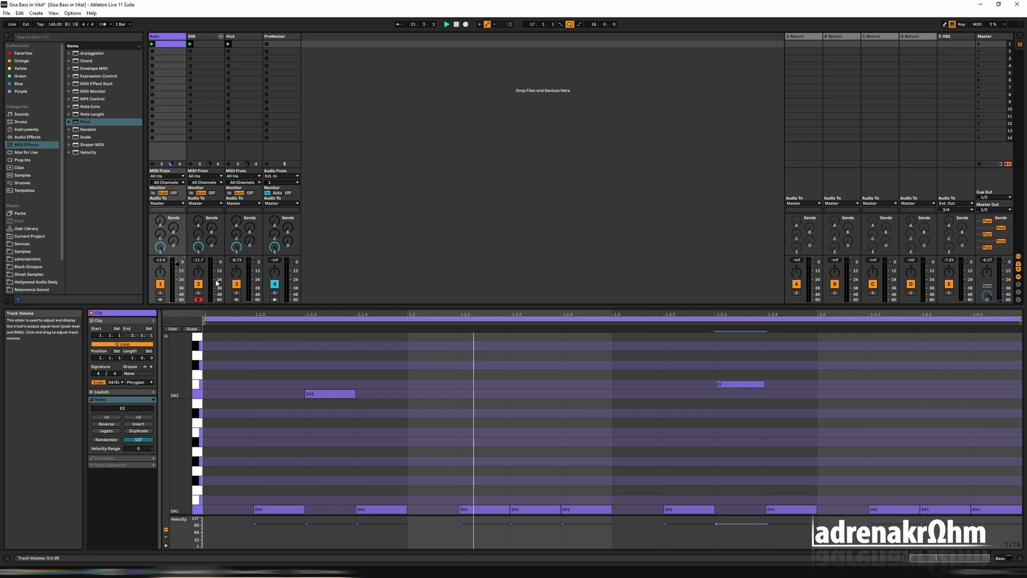
key(space)
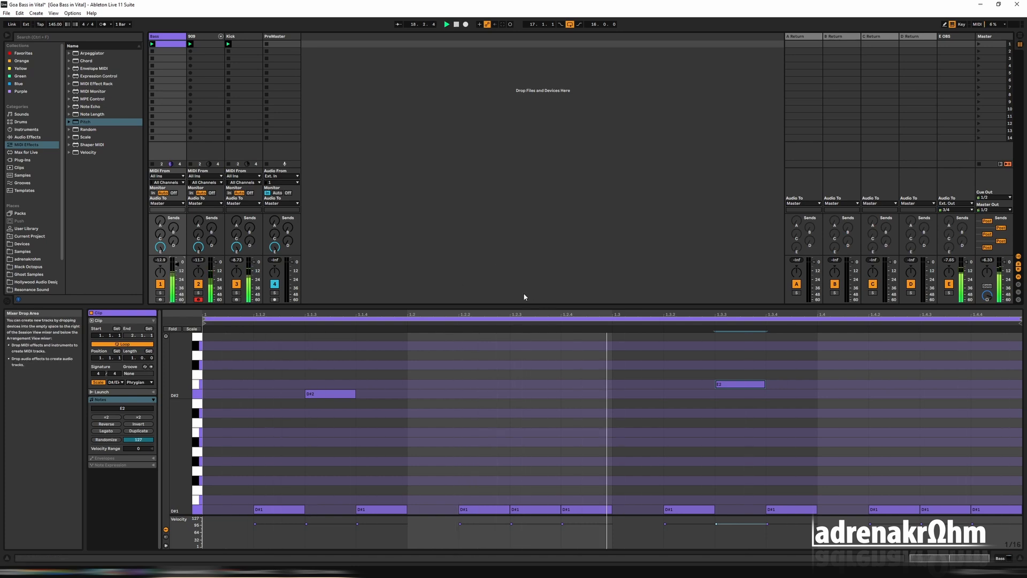
Raise the notes at 1.2.4 and 1.4.3 to A#1 and play the pattern
click(584, 510)
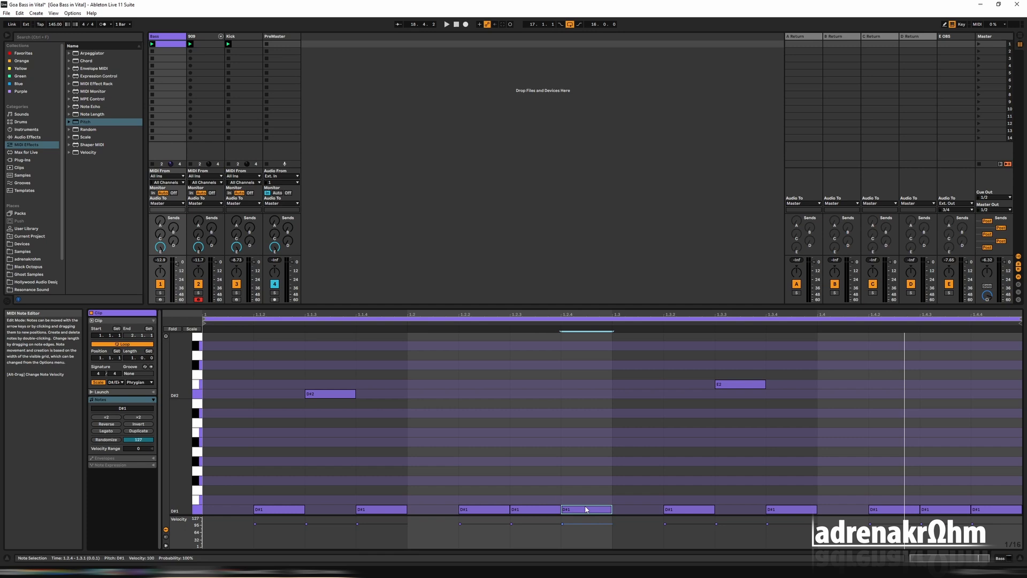
key(Up)
key(Up)
key(Up)
key(Up)
key(Up)
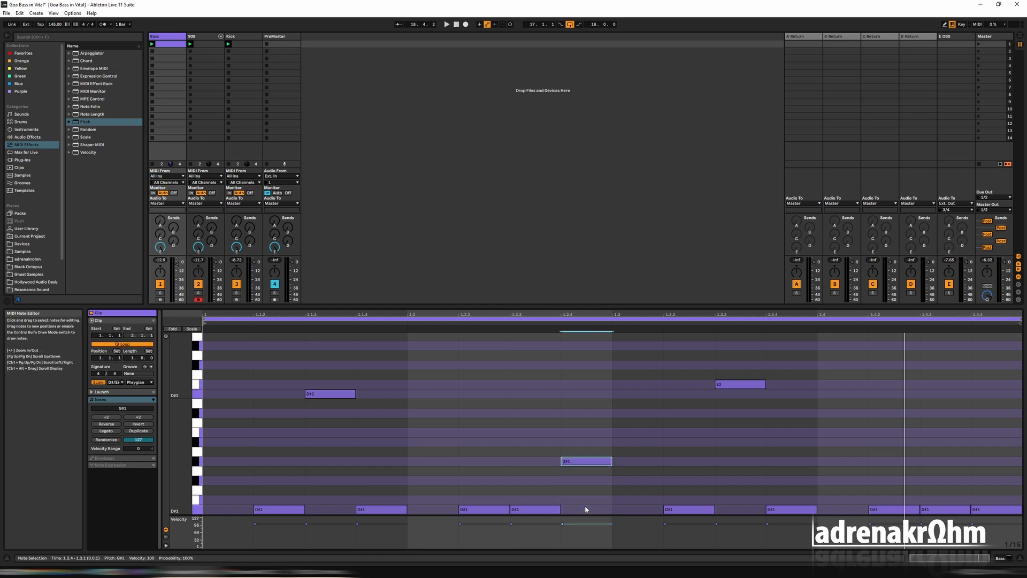
key(Up)
key(Up)
key(space)
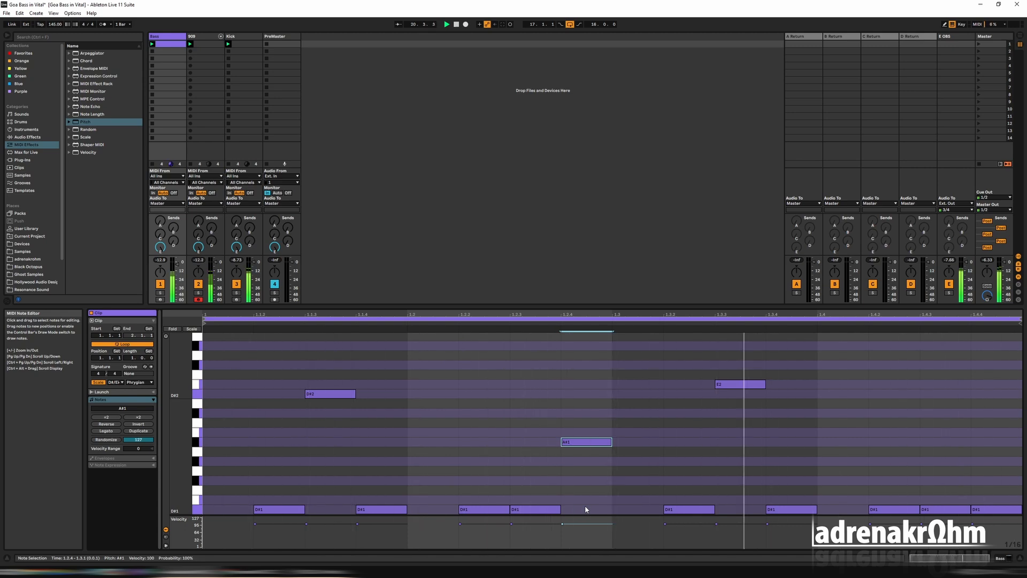
drag(931, 509, 931, 442)
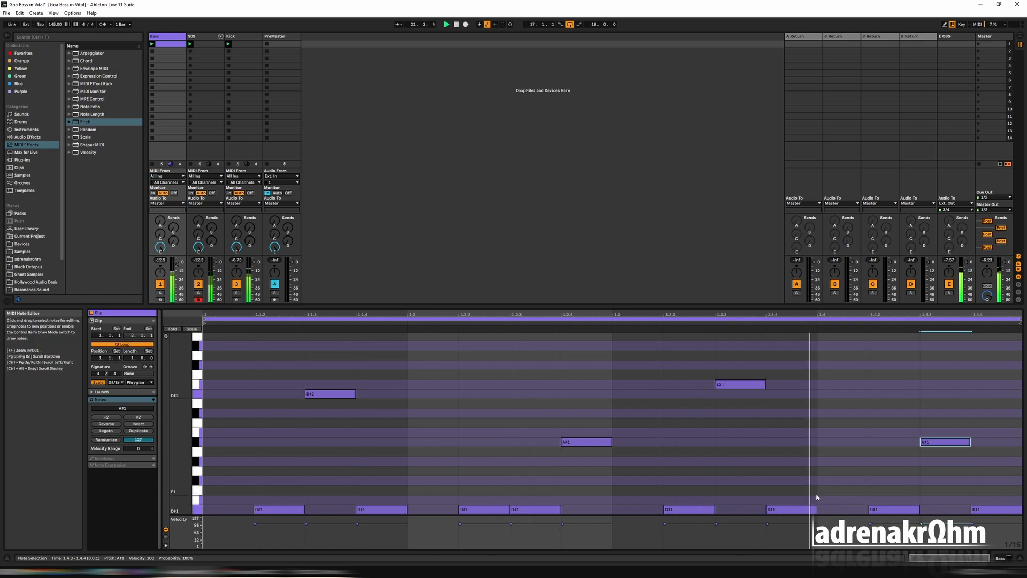
Raise the note at 1.2.3 to A#1, return the note at 1.2.4 to D#1, and play the pattern
click(534, 510)
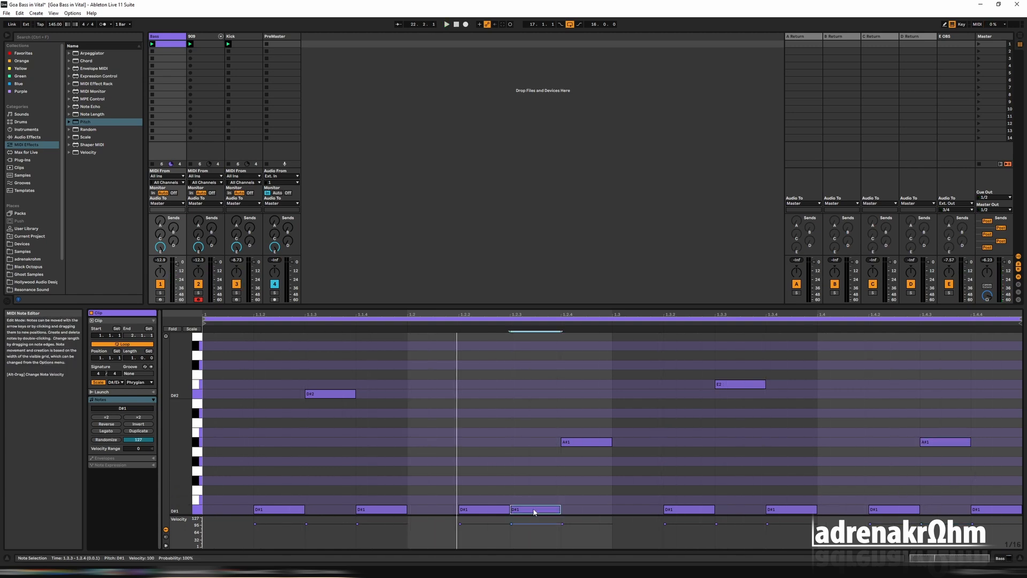
drag(534, 511, 533, 444)
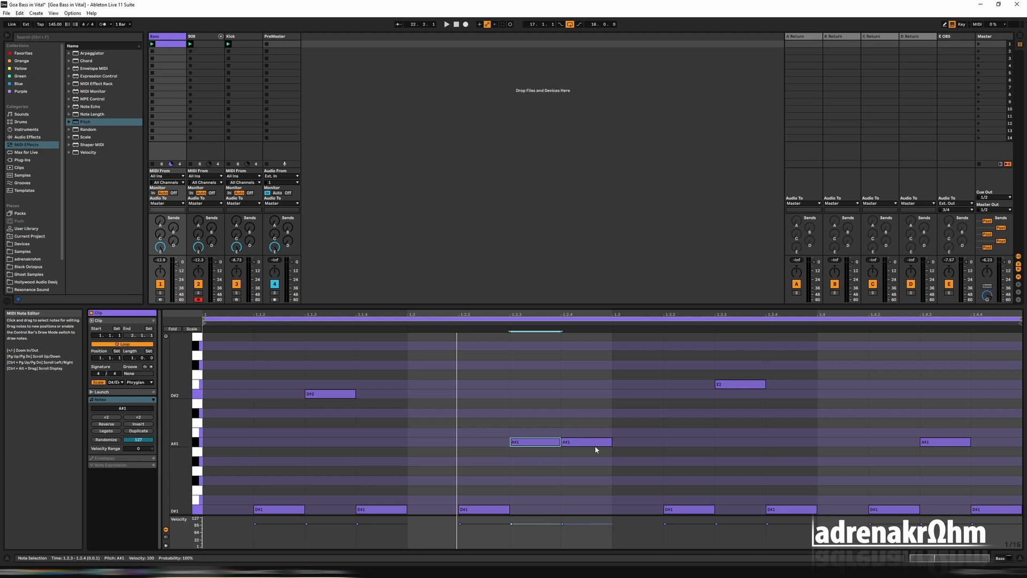
drag(596, 446, 596, 510)
key(space)
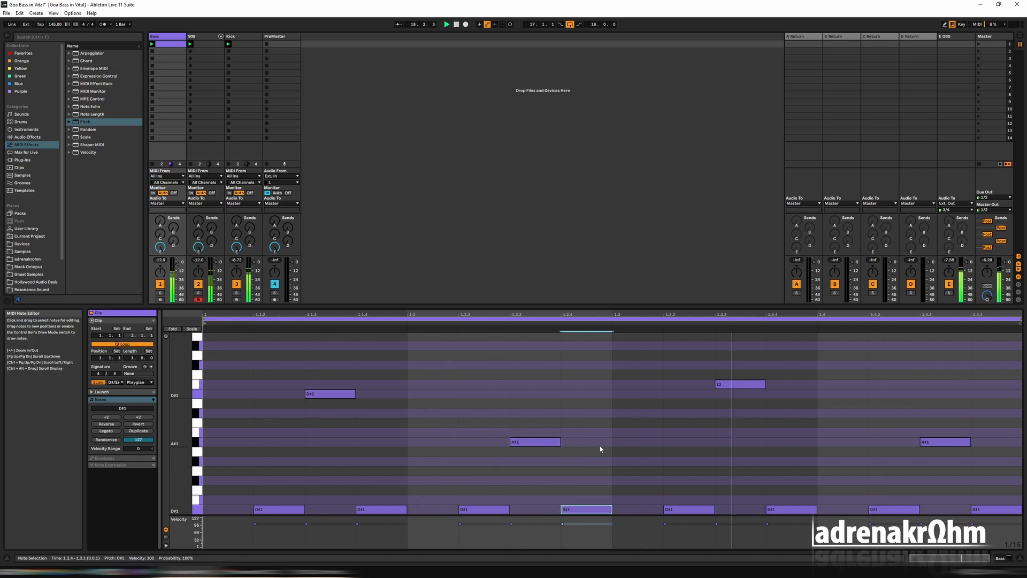
Lower the raised note at 1.2.3 by two semitones to G#1
click(533, 444)
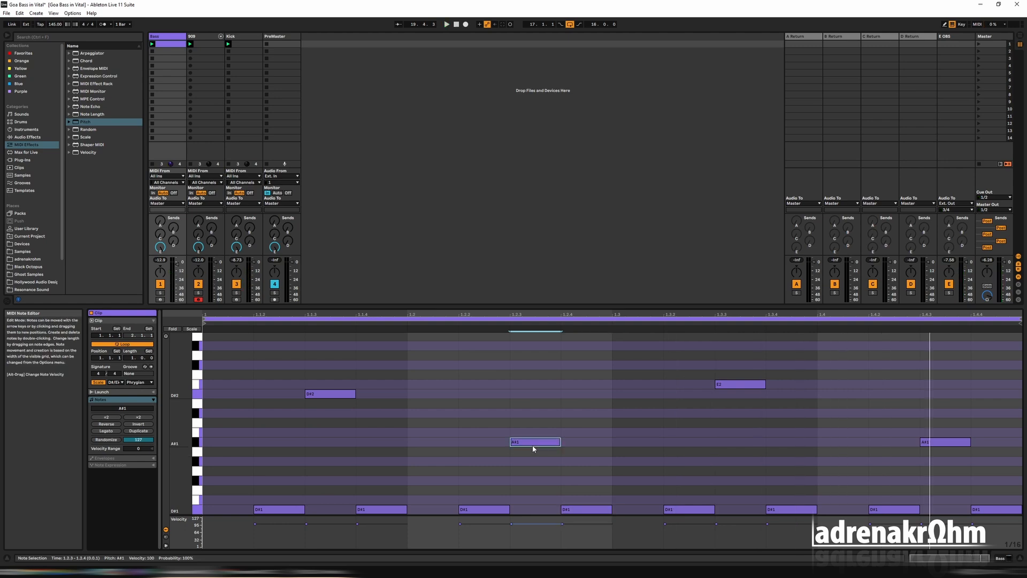
key(Down)
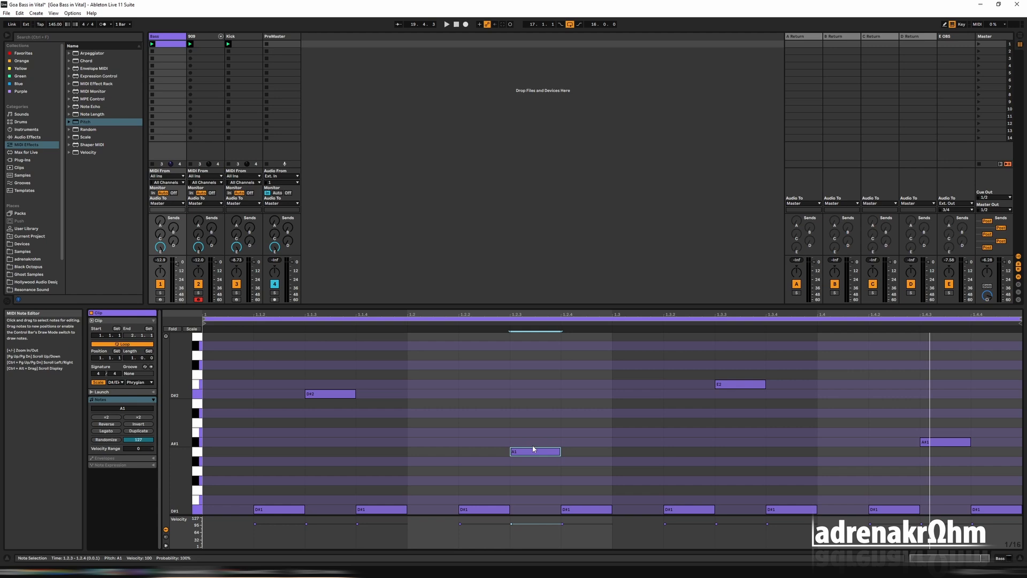
key(Down)
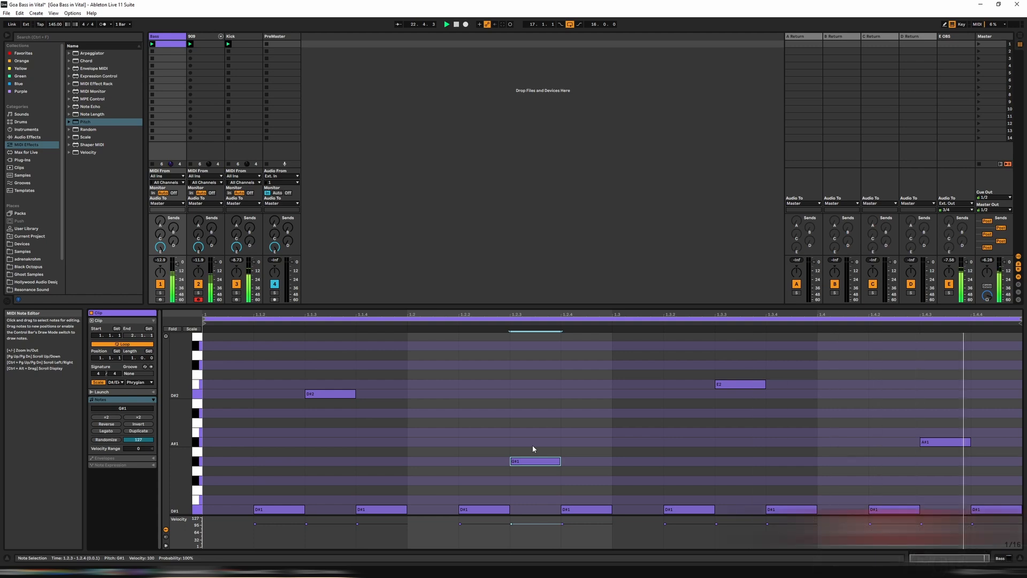
Audition the note at 1.4.3 as B1, G#1 and A#1 during playback, and return it to D#1
click(940, 446)
key(Up)
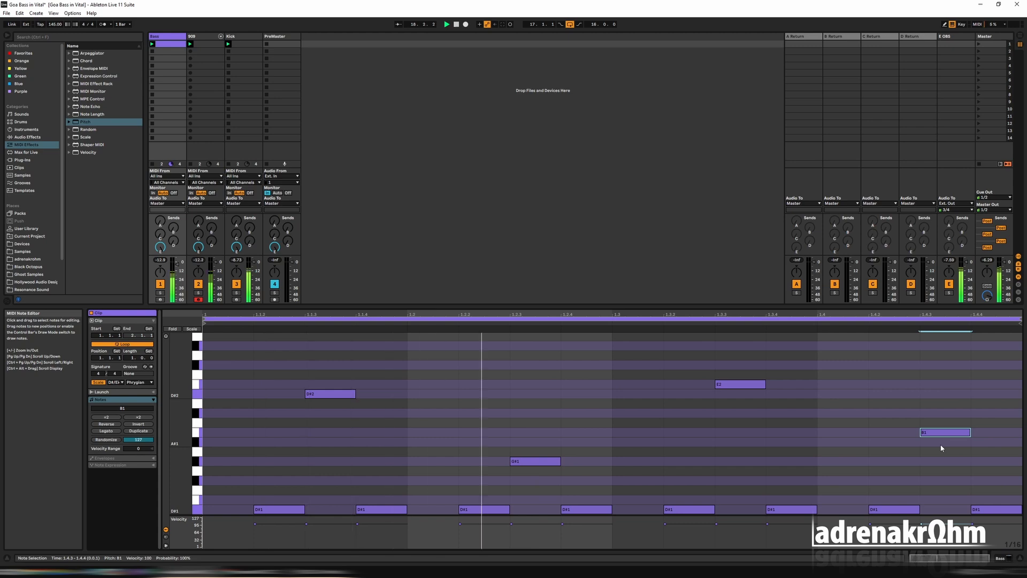
key(Down)
key(Down)
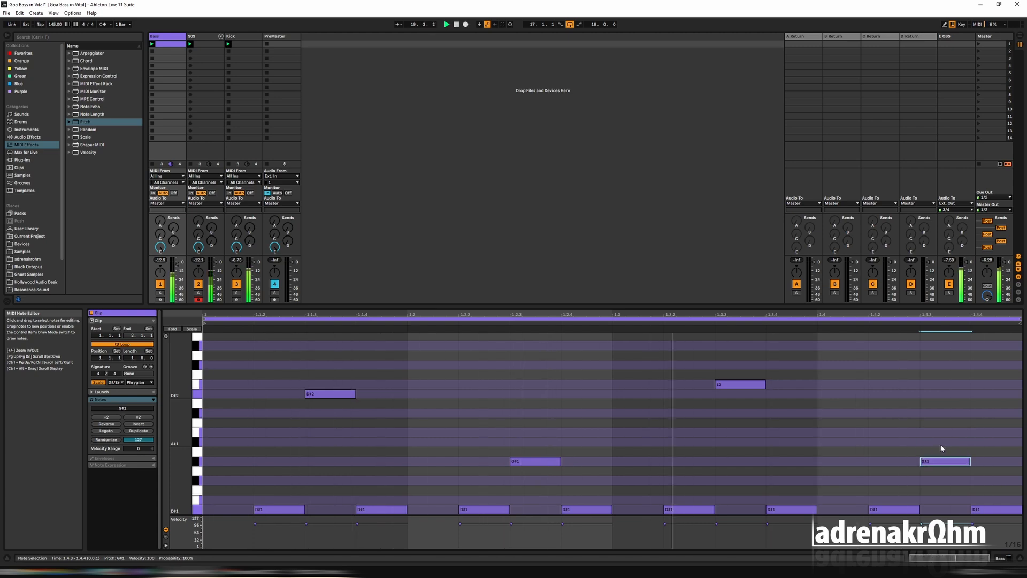
key(Up)
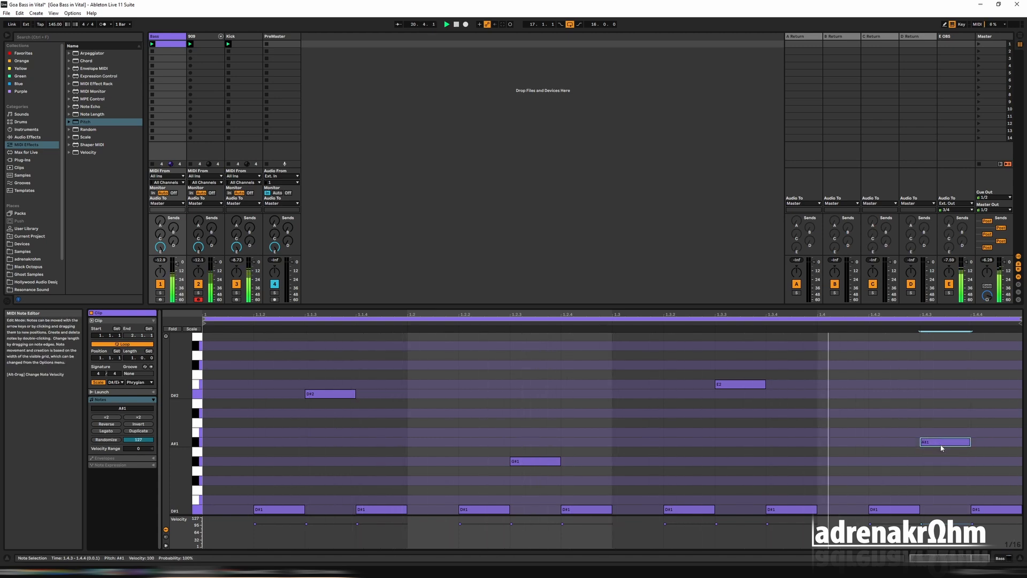
key(Down)
key(Down)
key(Down)
key(Down)
key(Down)
key(Down)
key(Down)
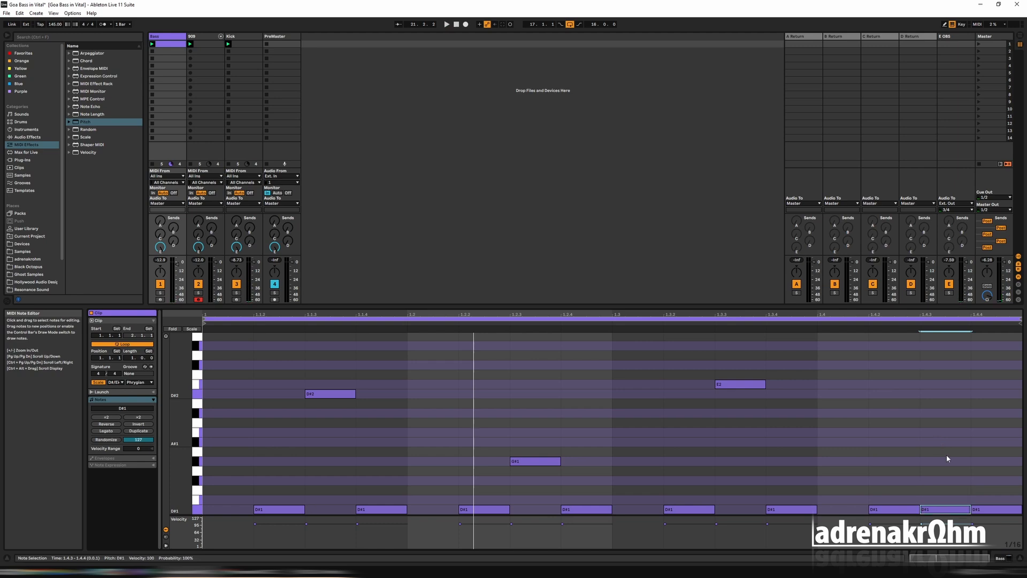
Raise the final note at 1.4.4 to A#1, comparing it with B1 while the pattern plays
click(987, 513)
key(Up)
key(Up)
key(Up)
key(Up)
key(Up)
key(Up)
key(Up)
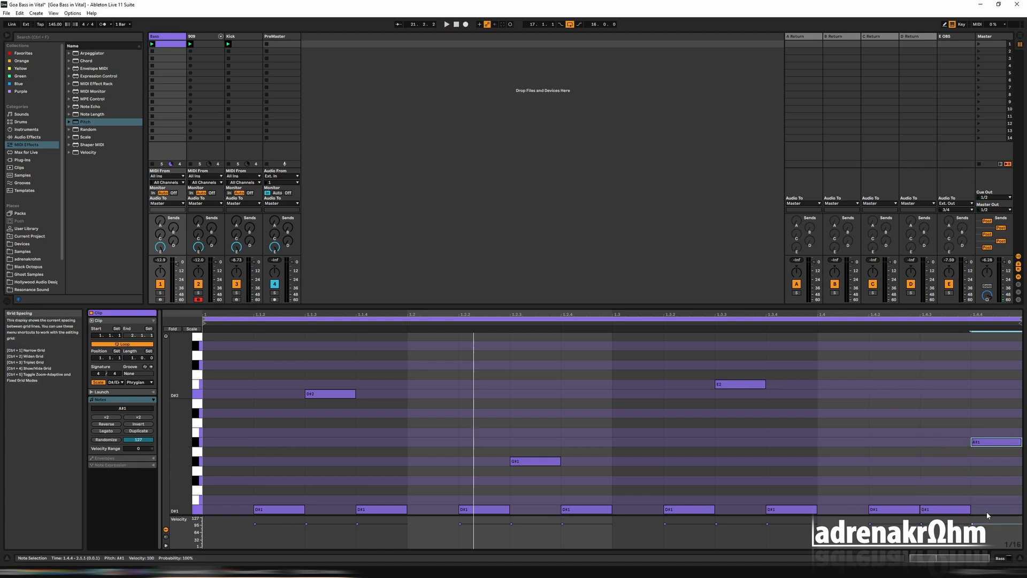
key(space)
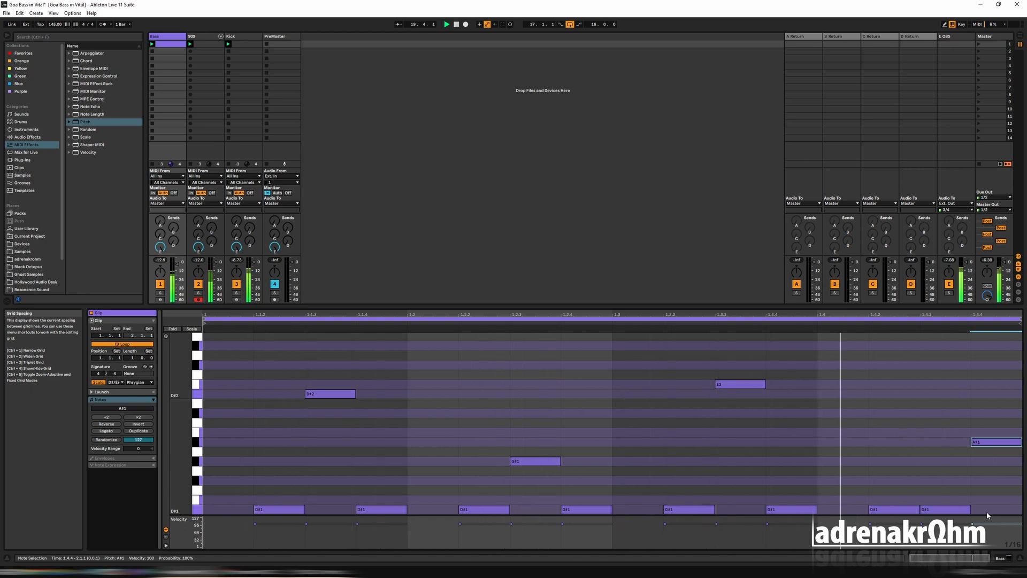
key(Up)
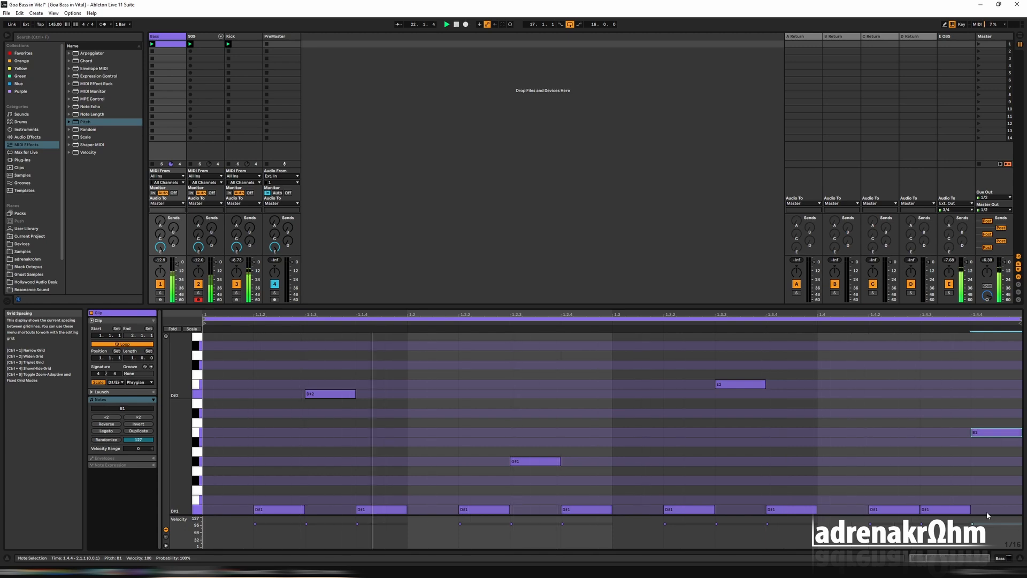
key(Down)
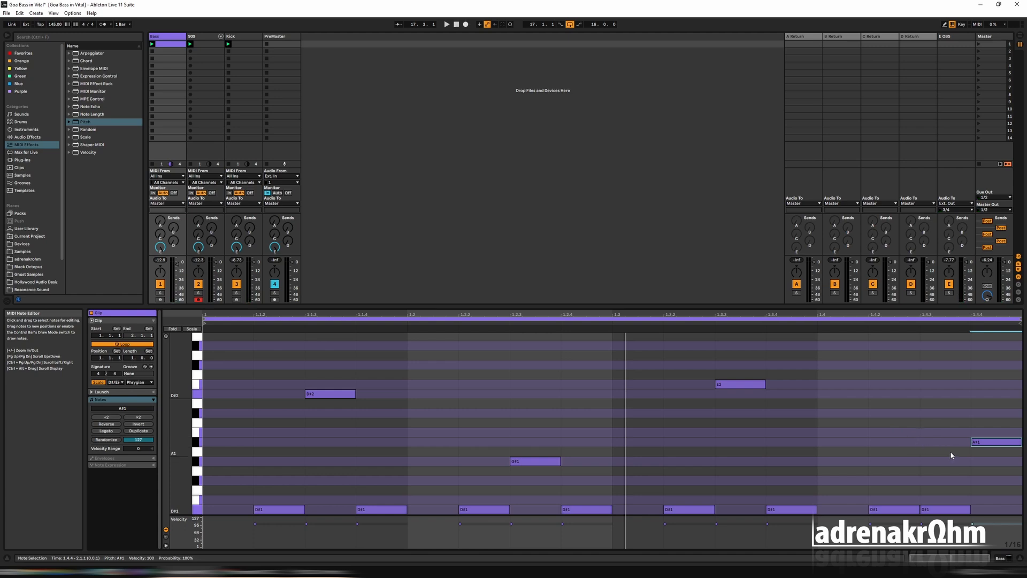
key(space)
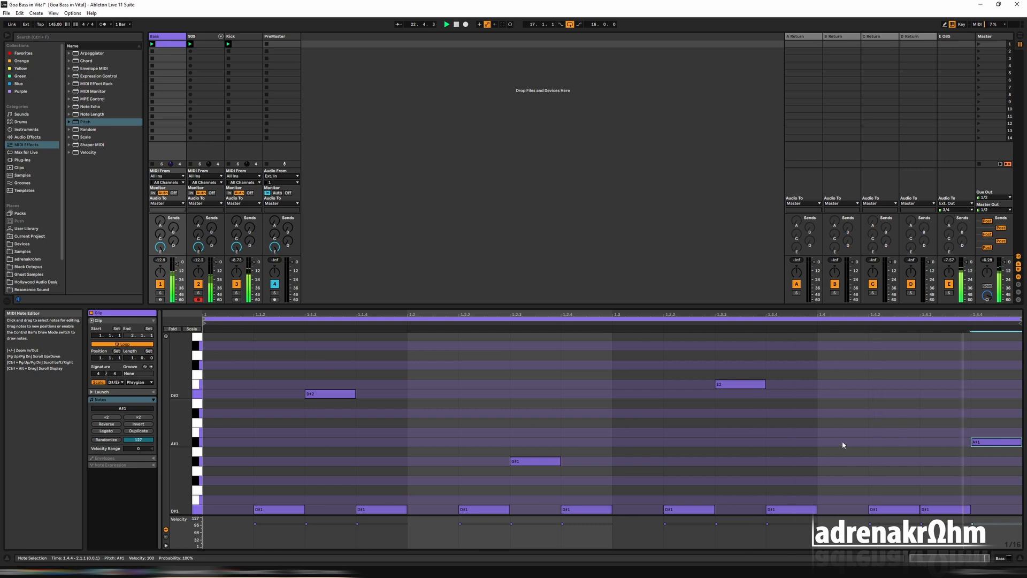
Reopen Vital on the Bass track and try the Dirty 24dB model for Filter 1 during playback
double_click(167, 37)
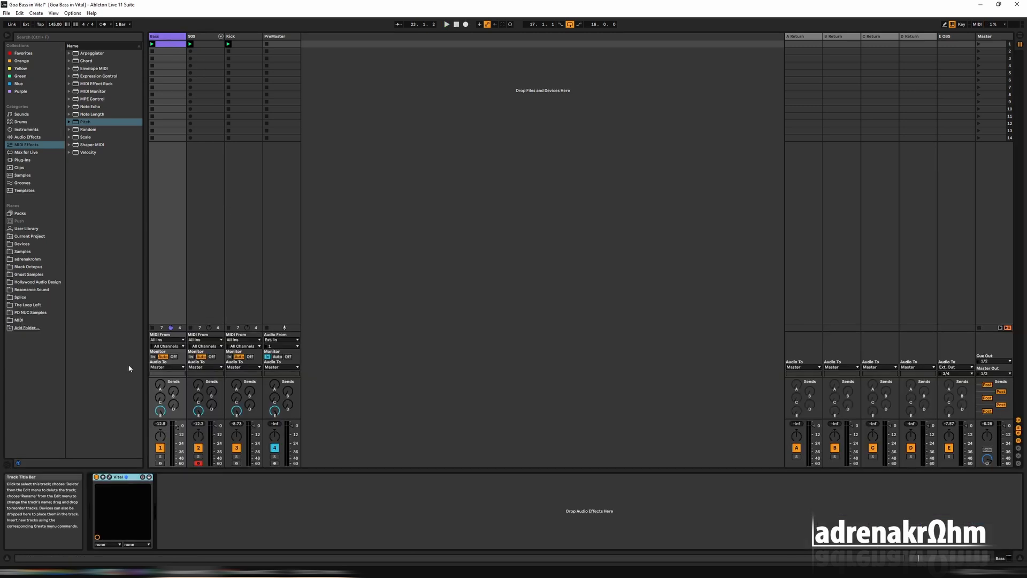
click(110, 476)
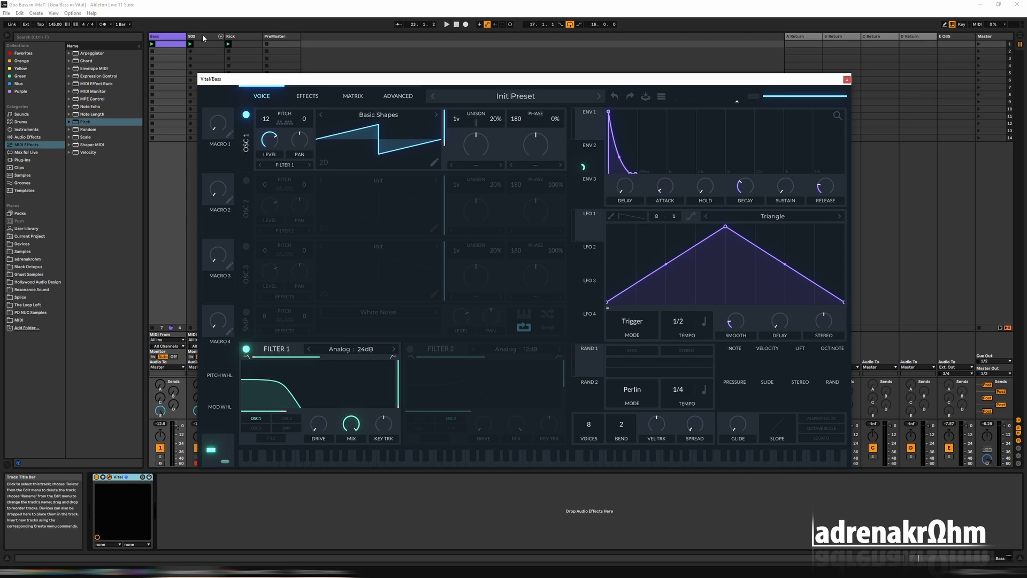
click(351, 349)
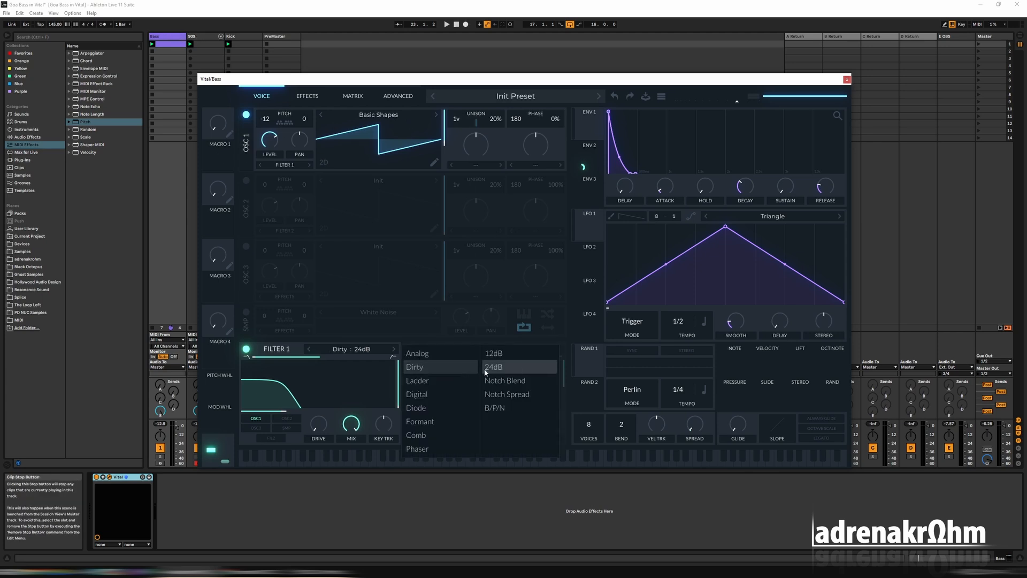
key(space)
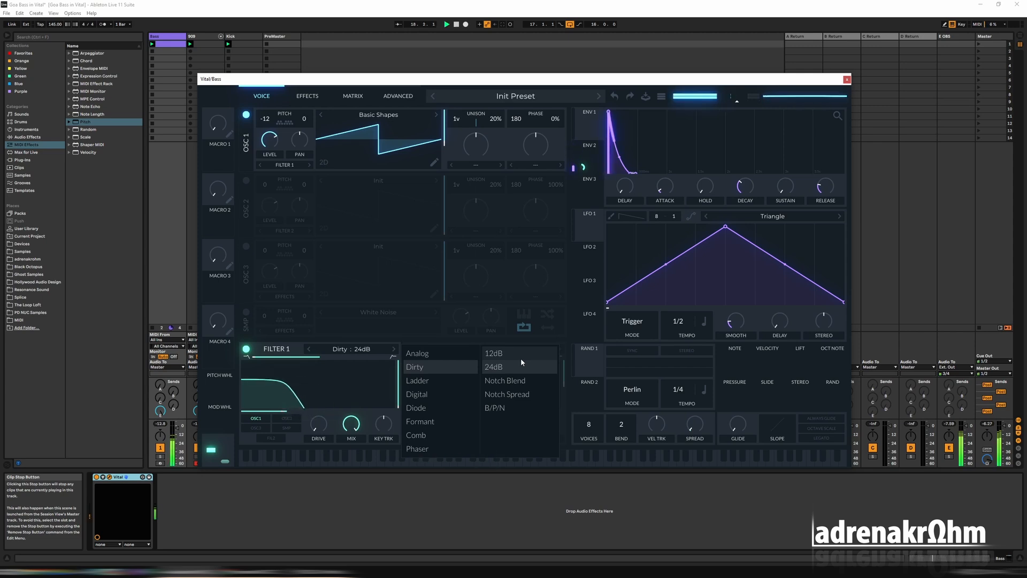
Audition Filter 1 as Ladder 24dB with the cutoff around 164.8 Hz, and as Digital 24dB around 96.13 Hz
click(428, 381)
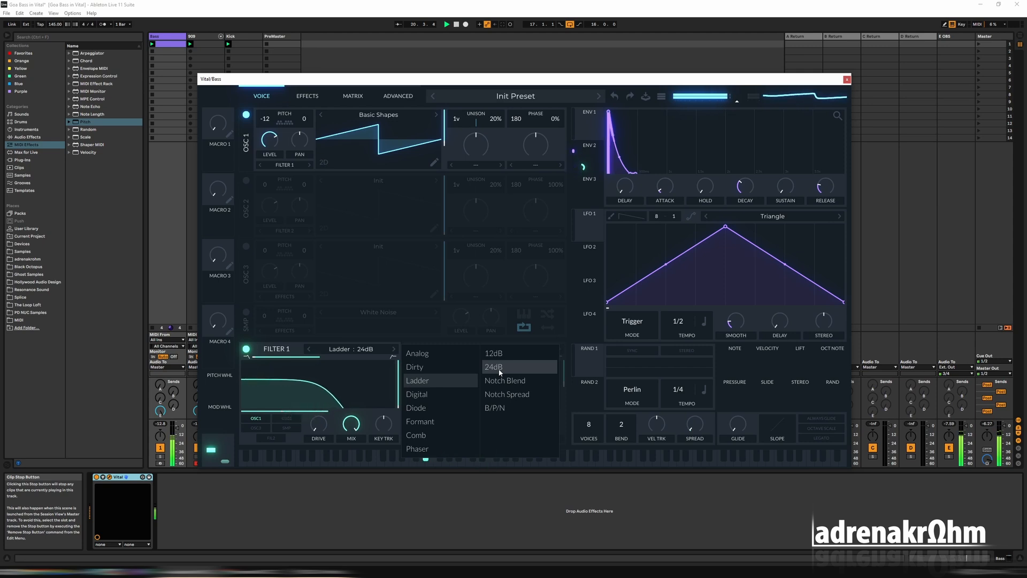
click(287, 413)
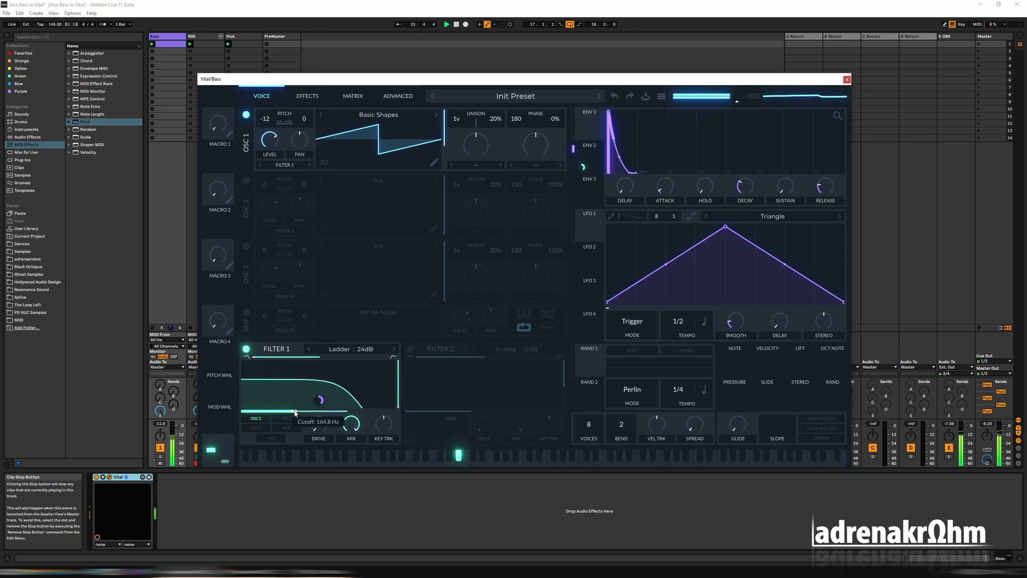
click(367, 354)
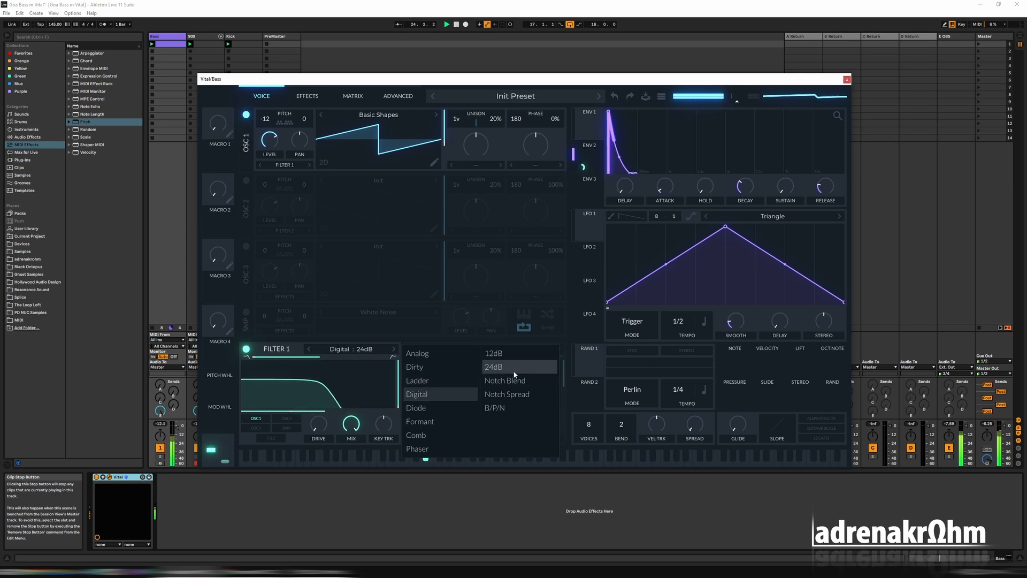
click(426, 394)
click(284, 413)
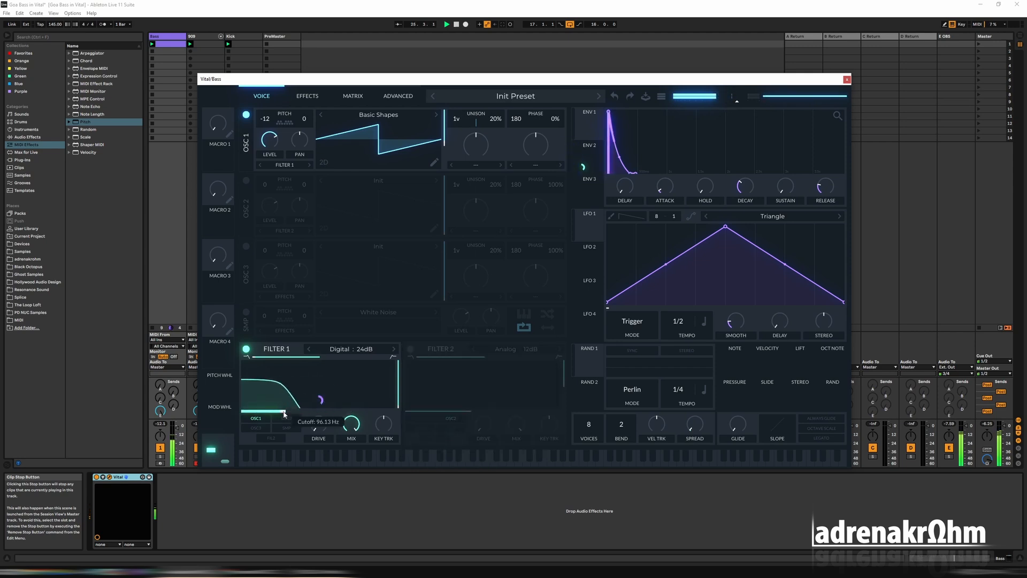
Try Filter 1 as Dirty 24dB again with the cutoff at about 144.0 Hz
click(338, 348)
click(419, 367)
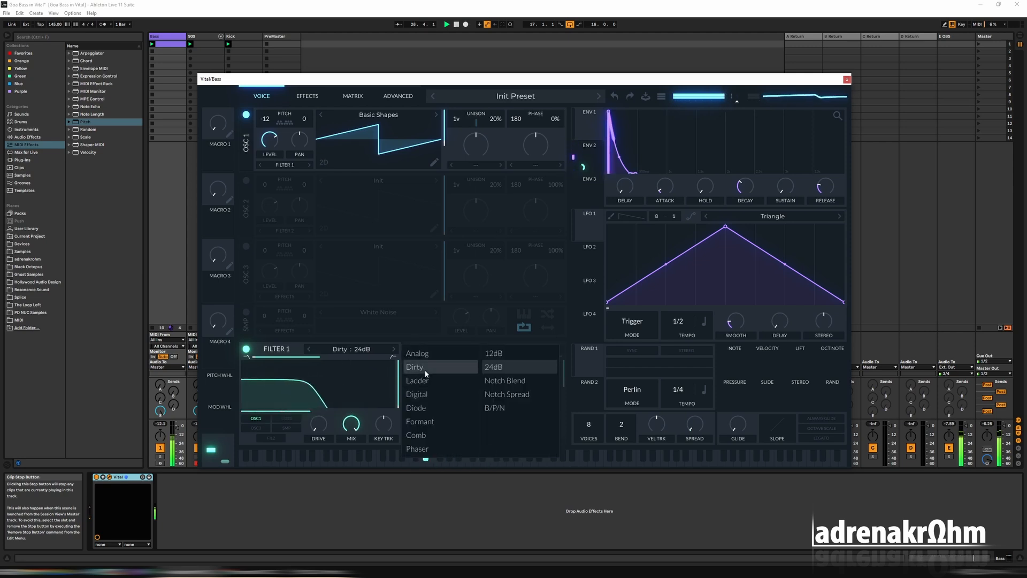
click(292, 413)
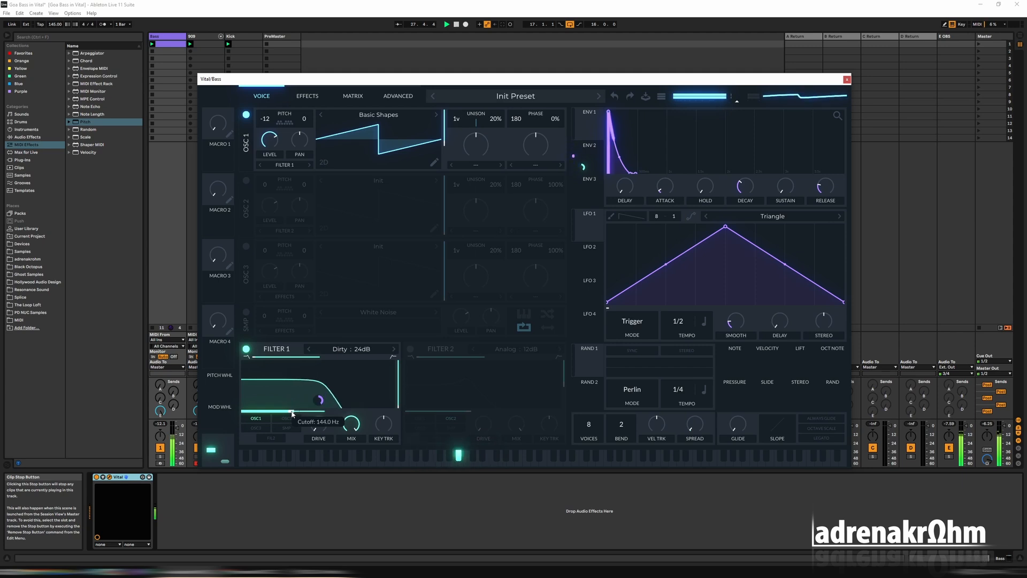
Return Filter 1 to Analog 24dB with the cutoff at 96.13 Hz and play the pattern
click(342, 349)
click(425, 357)
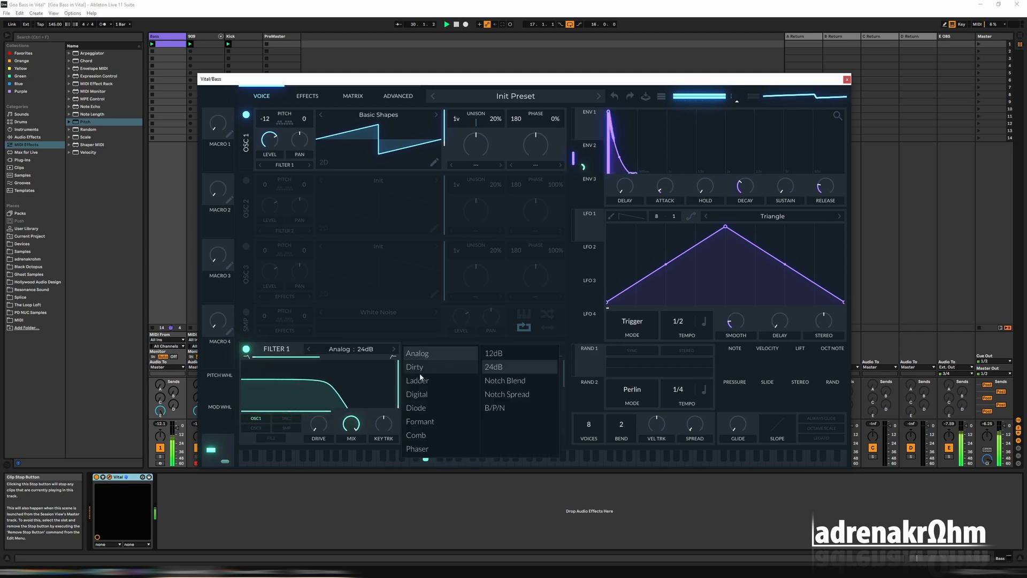
click(285, 413)
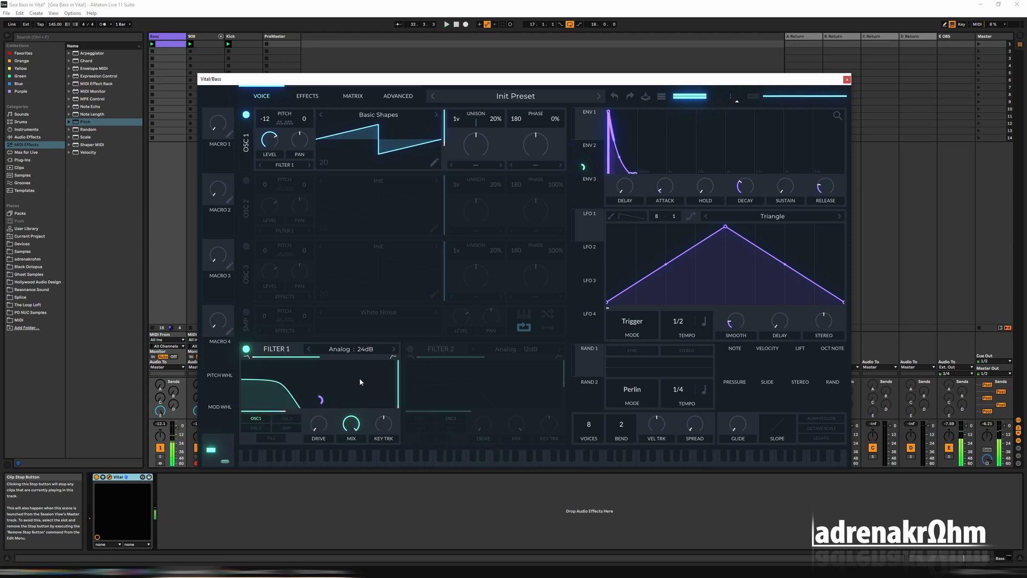
click(339, 350)
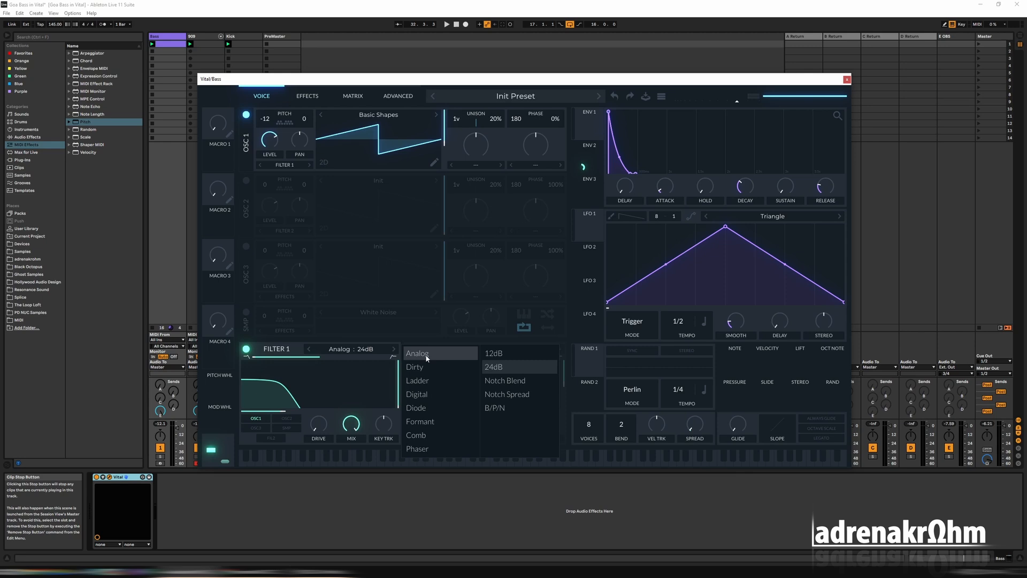
click(399, 416)
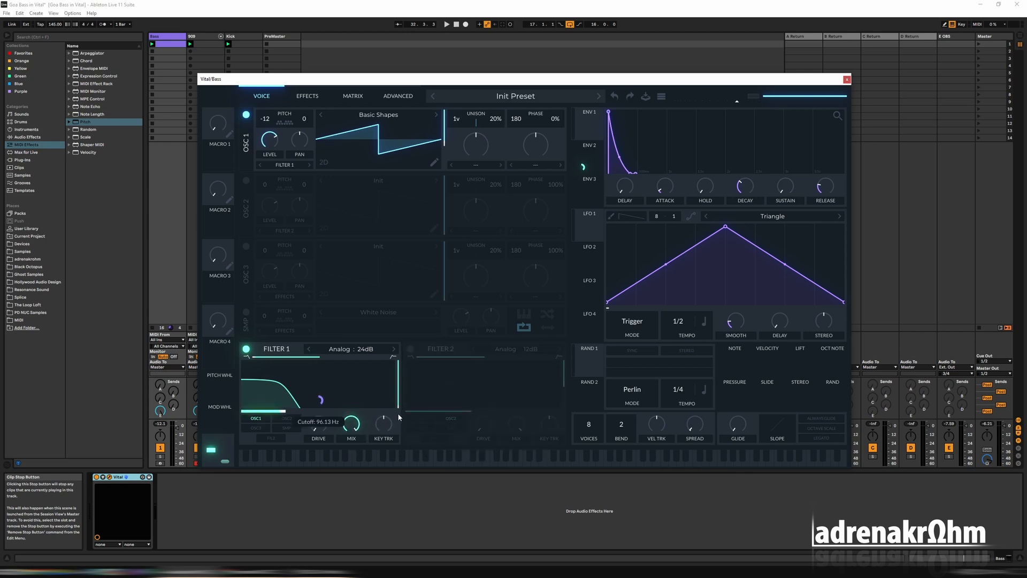
key(space)
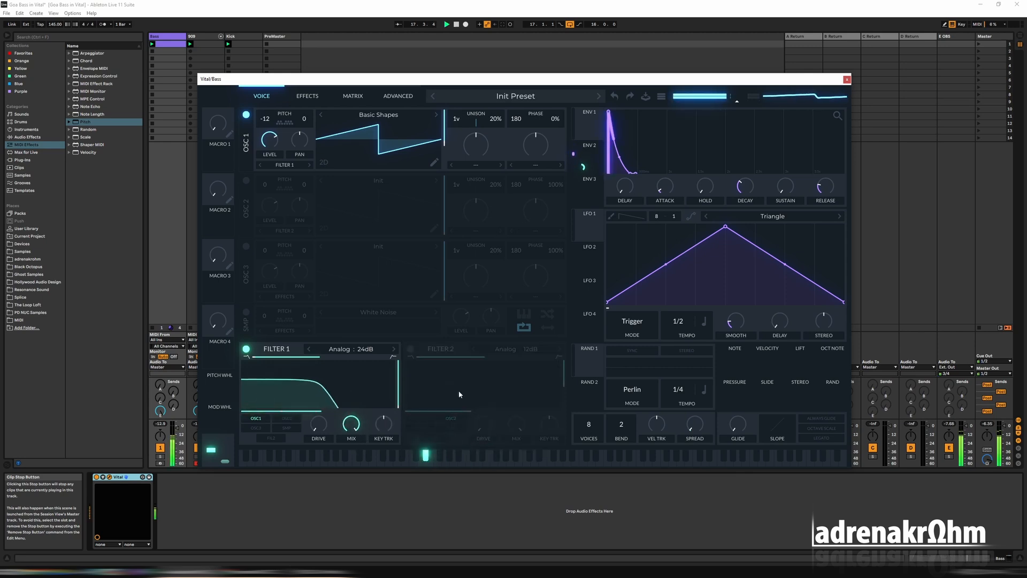